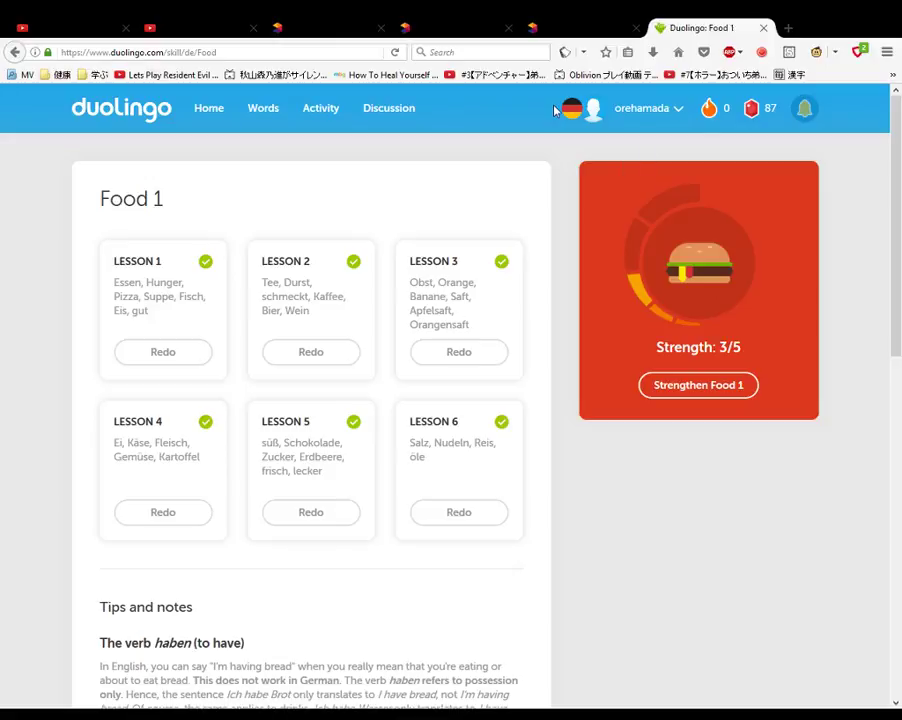
Switch the course from German to Italian and open the Italian Basics 1 skill.
mouse_move(566, 110)
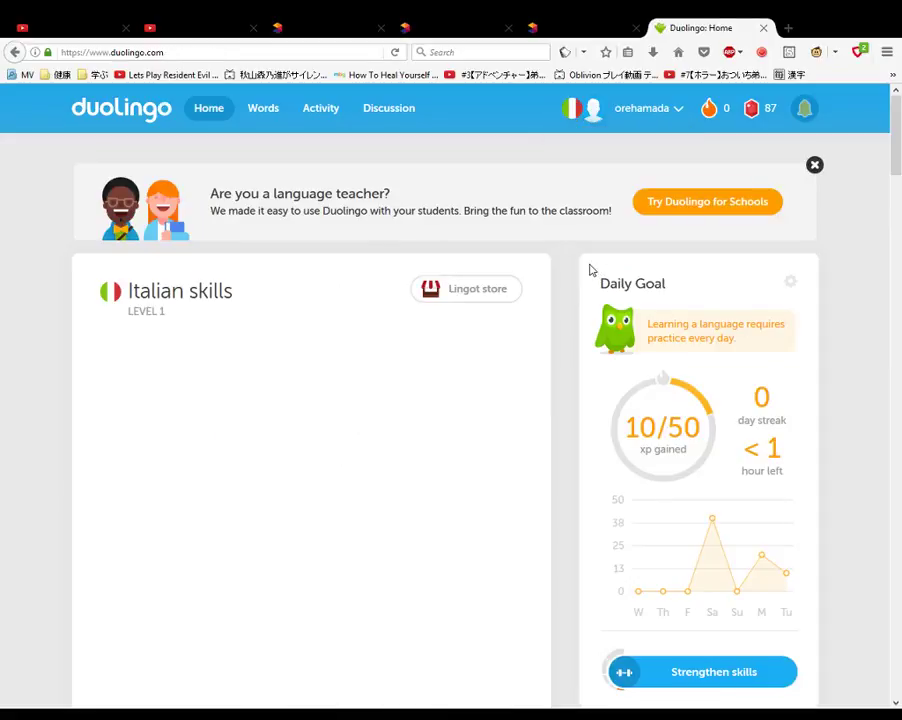
scroll(310, 350, down, 1)
click(298, 316)
Return to the Italian skill tree and open the Common Phrases skill.
click(15, 52)
scroll(356, 344, down, 1)
click(356, 344)
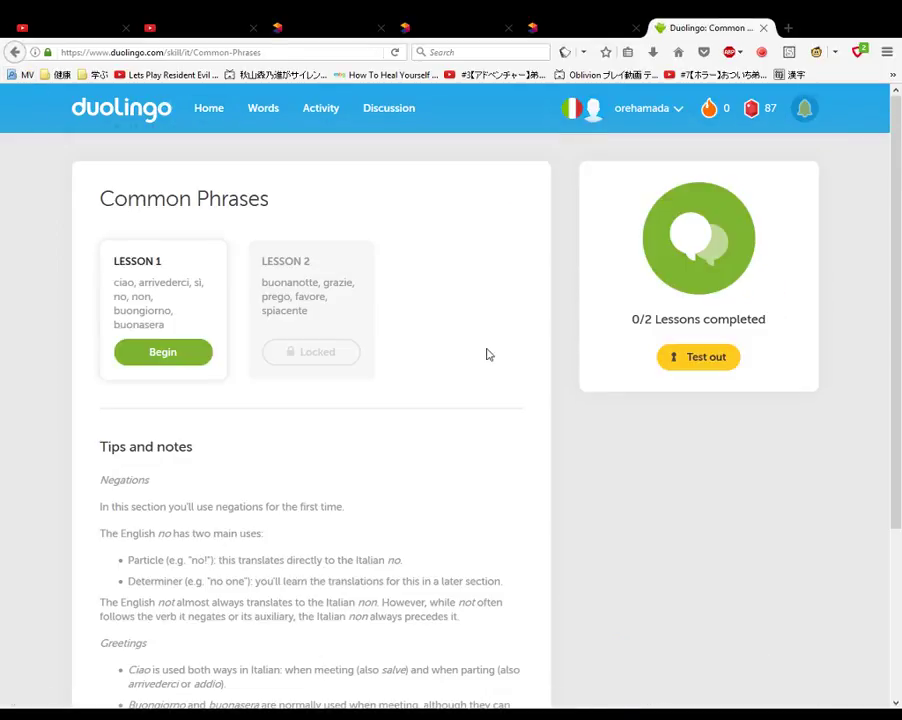
Start Common Phrases Lesson 1 and translate Ciao and Sì ('yes', 'bye').
click(194, 357)
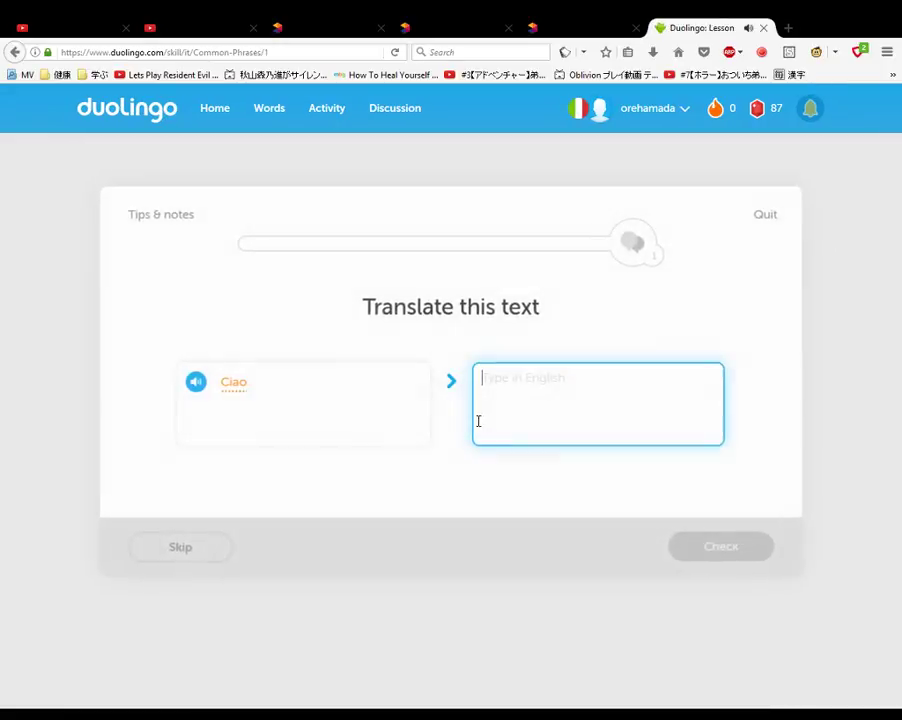
text(bnye)
key(Return)
key(Return)
text(yes)
key(Return)
key(Return)
text(bye)
key(Return)
key(Return)
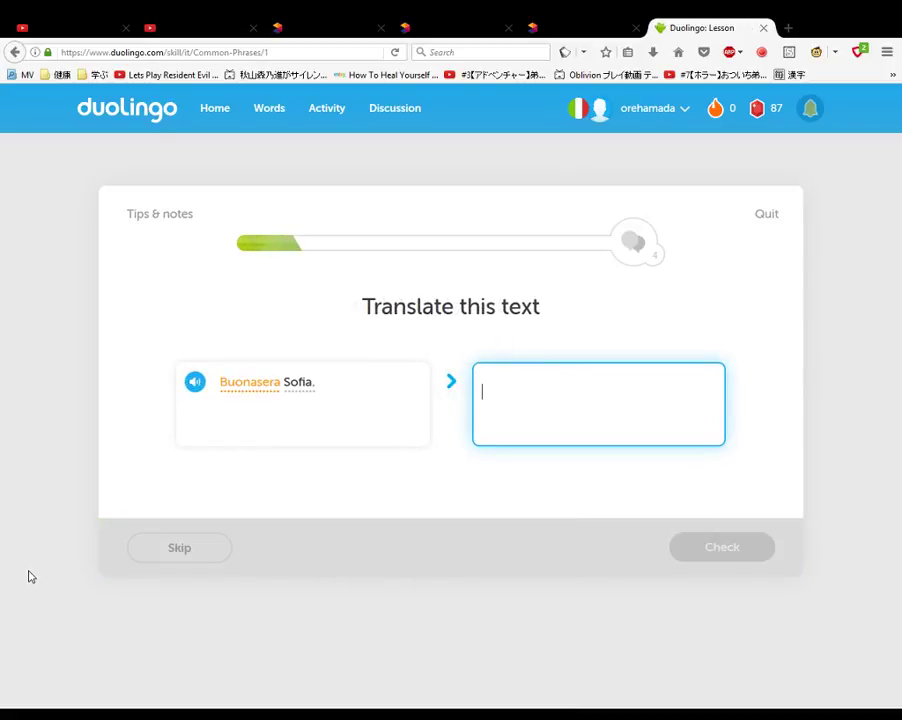
Translate Buonasera Sofia, Buongiorno Anna and Ciao Luis ('hello anna', 'bye luis', 'good evening sofia').
text(see you again sofia)
key(Return)
key(Return)
text(hello anna)
key(Return)
key(Return)
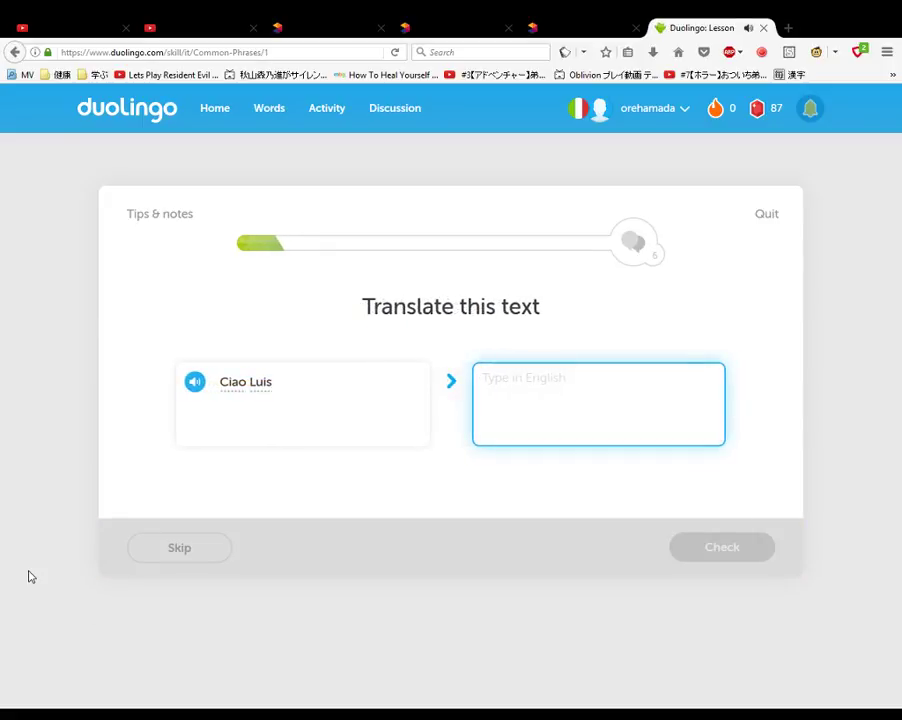
text(bye luis)
key(Return)
key(Return)
text(good evening sofia)
Translate Buongiorno Sofia, 'Sì, io sono Maria', Buonasera Giorgio and Ciao Anna.
key(Return)
key(Return)
text(bye chiara)
key(Return)
key(Return)
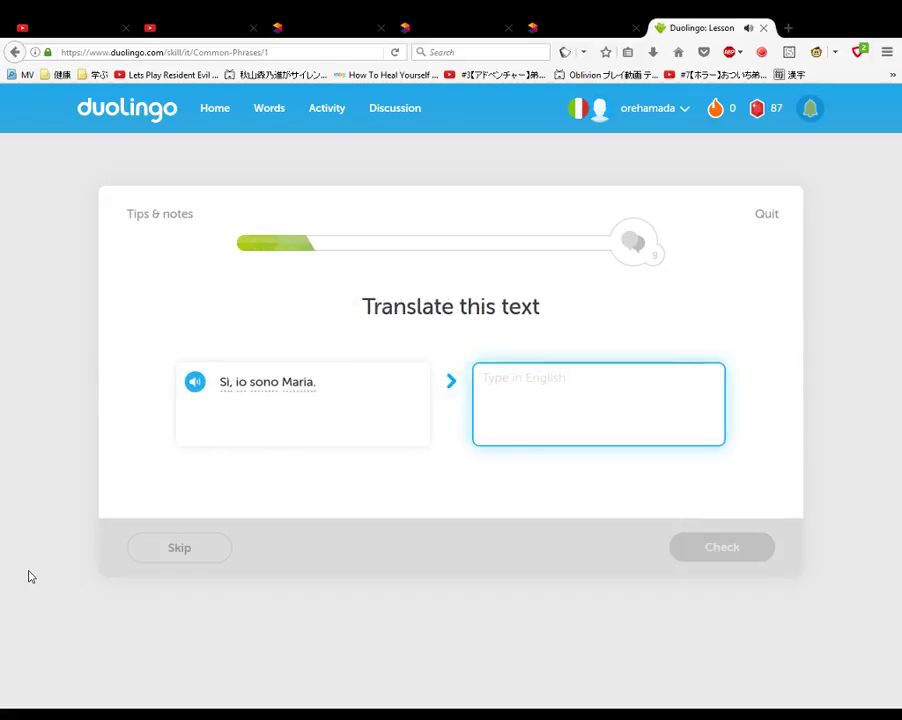
text(yes )
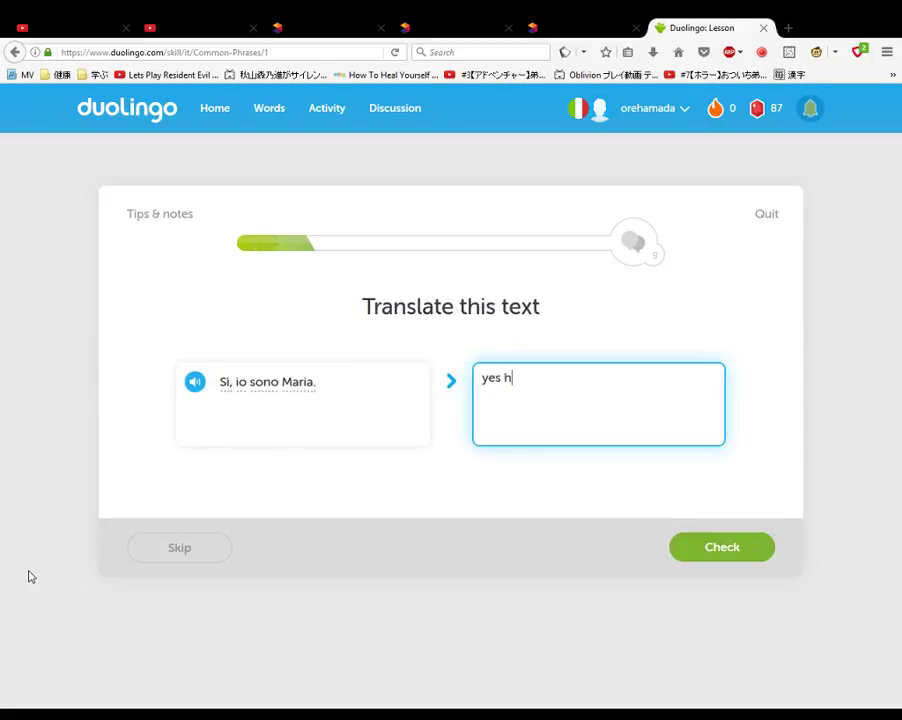
text(he is maria)
key(Return)
key(Return)
text(good evening giorgi)
key(Return)
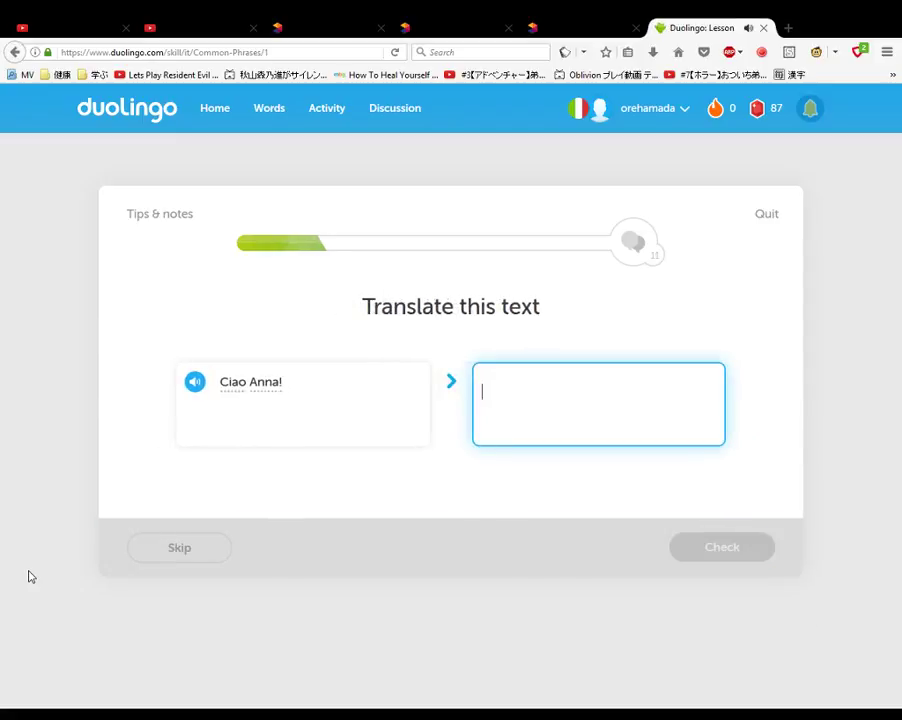
text(bye ann)
key(Return)
Translate Arrivederci Davide, Buongiorno Anna, Ciao Giovanna and Arrivederci Gianluca.
text(bye davide)
key(Return)
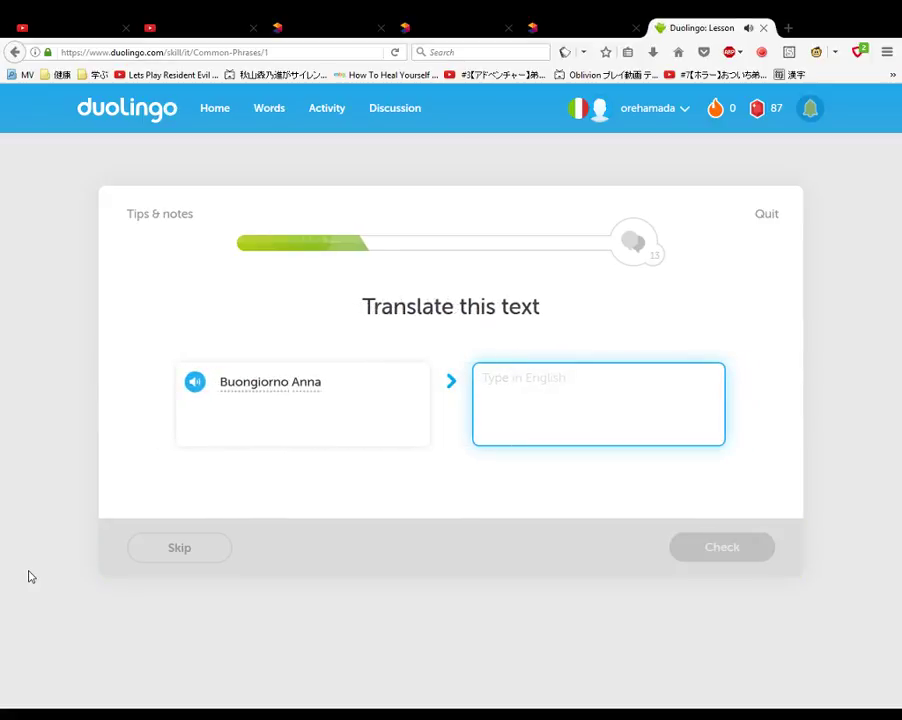
text(good day anna)
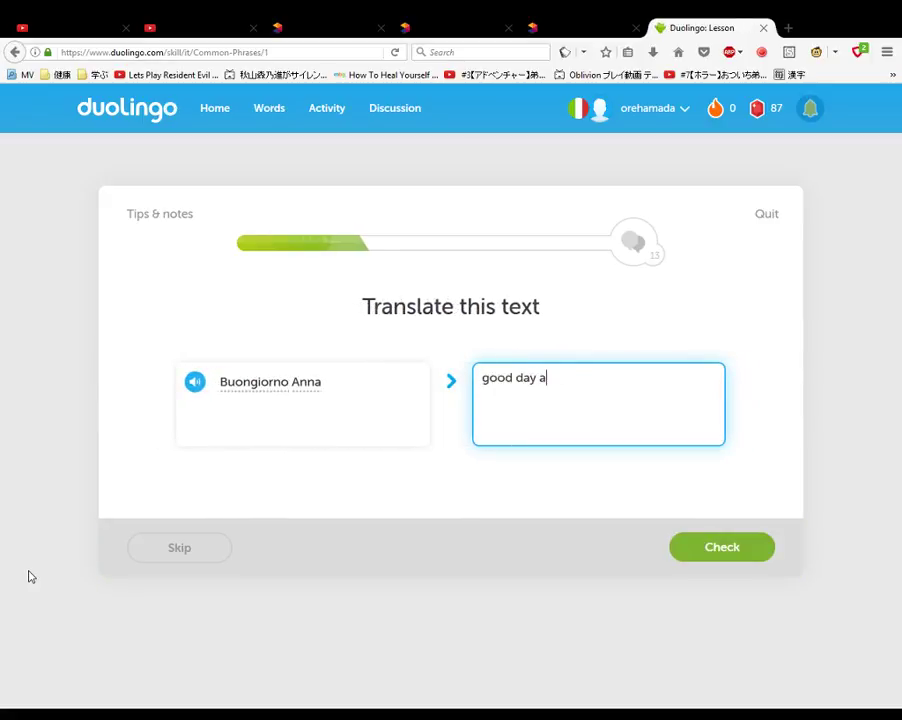
key(Return)
key(Return)
text(bye giovanna)
key(Return)
key(Return)
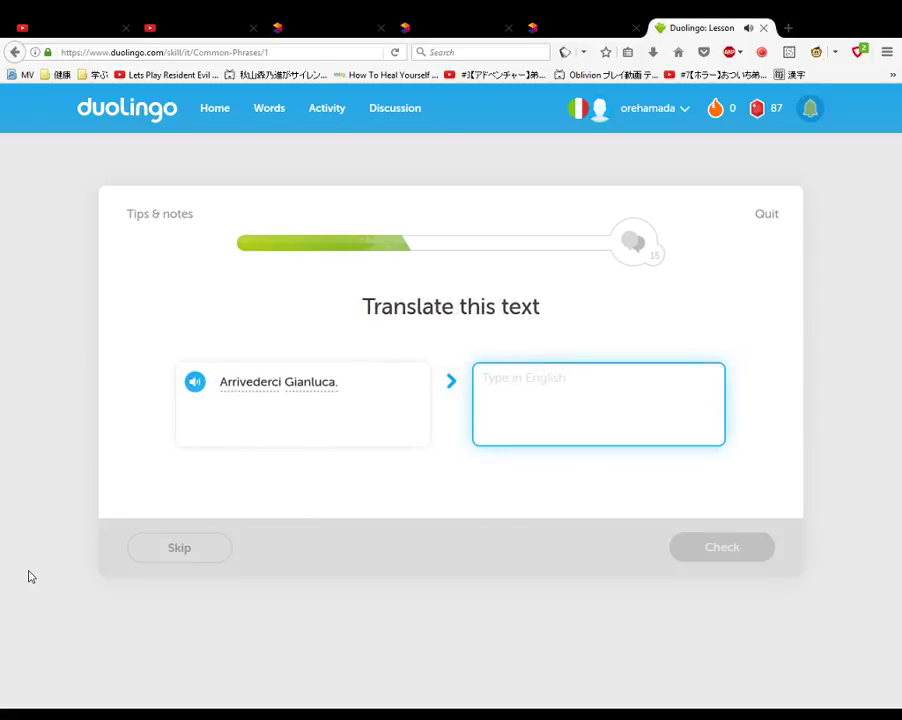
text(bye gianluca)
key(Return)
key(Return)
text(si)
key(Return)
key(Return)
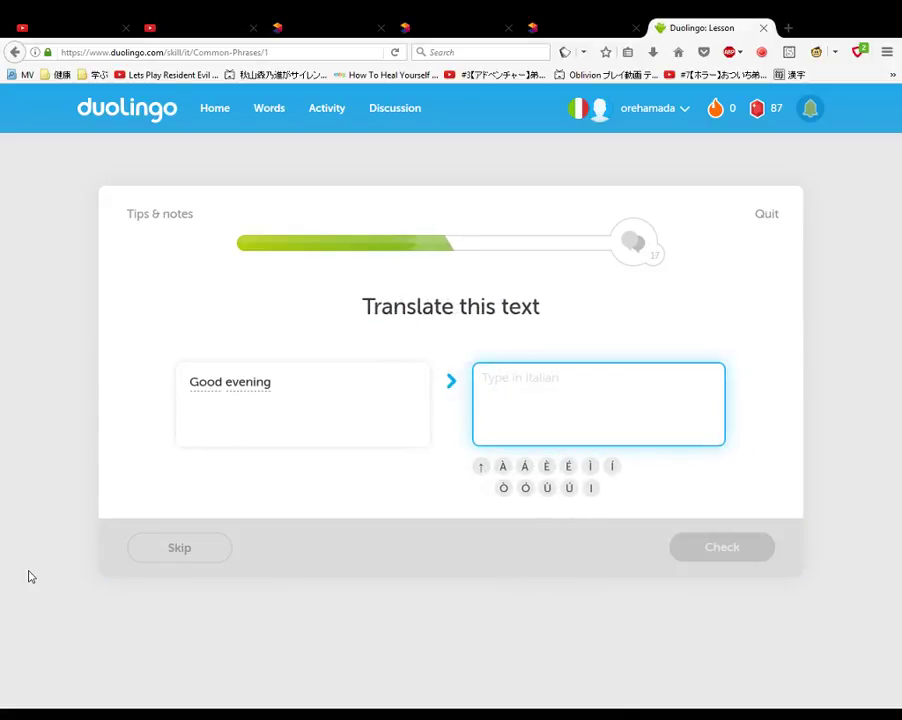
Answer the Italian for Good evening and Good morning, then translate Buonasera and Arrivederci.
text(buonjou)
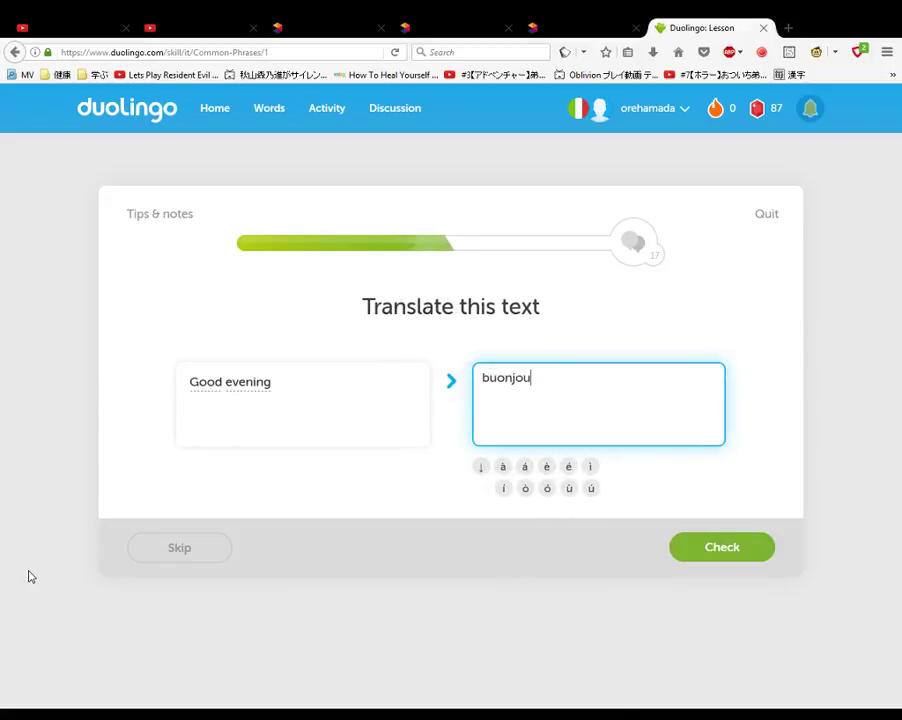
key(Return)
key(Return)
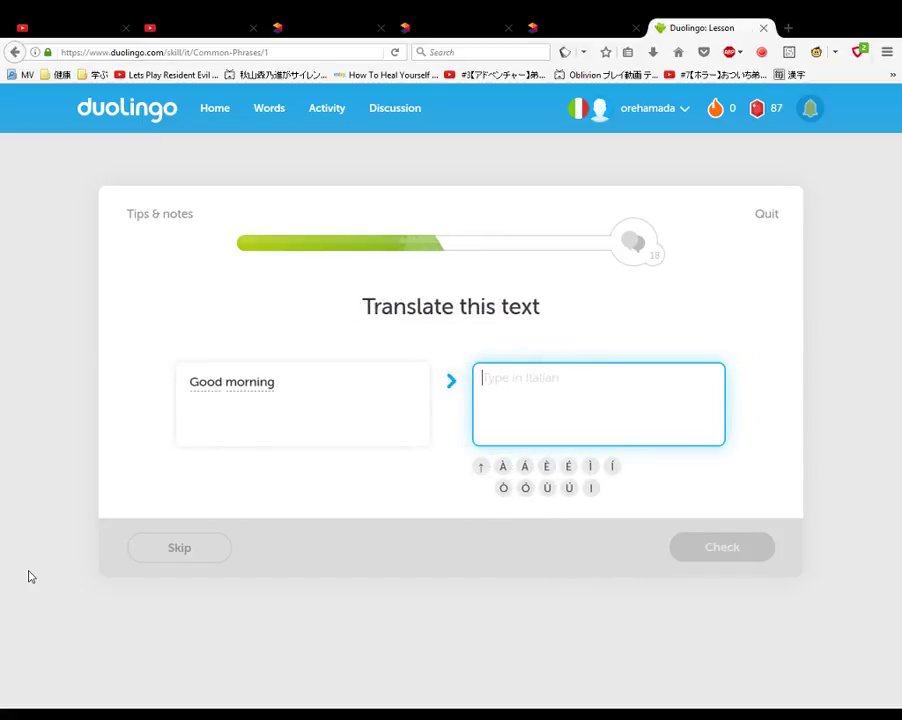
text(buounjana)
key(Return)
key(Return)
text(good evening)
key(Return)
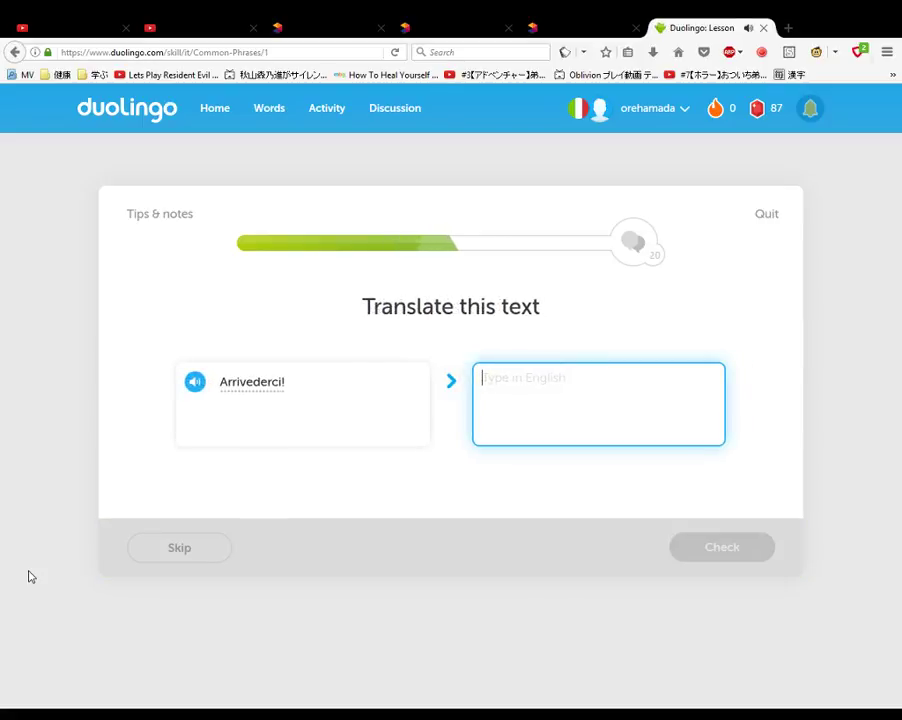
text(bye)
key(Return)
Translate Buonasera Sofia, Buongiorno Anna and 'Sì, io sono Maria' ('yes i am mari').
key(Return)
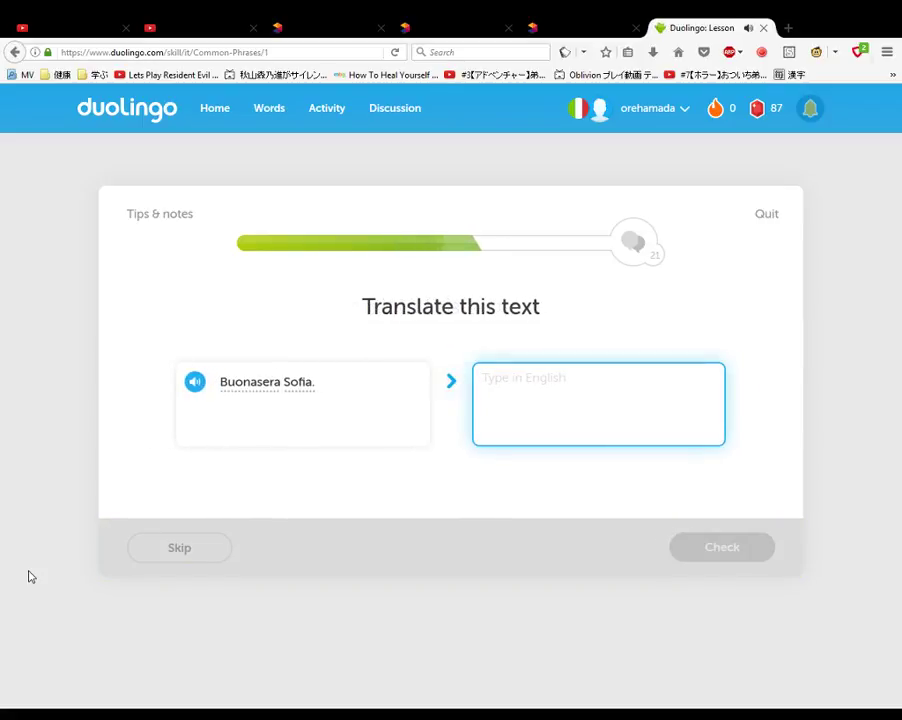
text(good evening so)
key(Return)
key(Return)
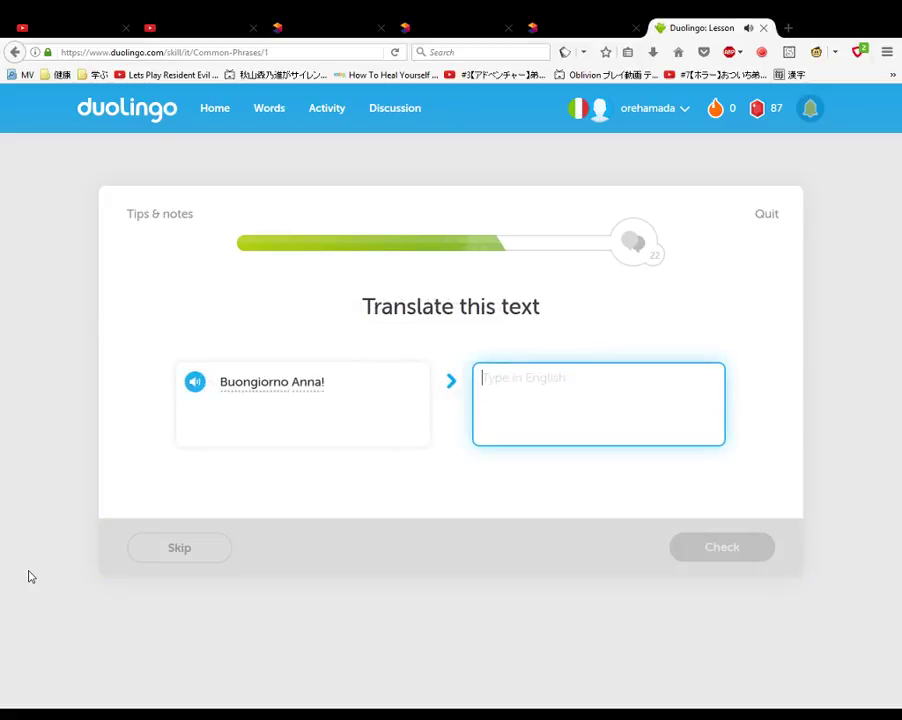
text(good day anna)
key(Return)
key(Return)
text(good day sofia)
key(Return)
key(Return)
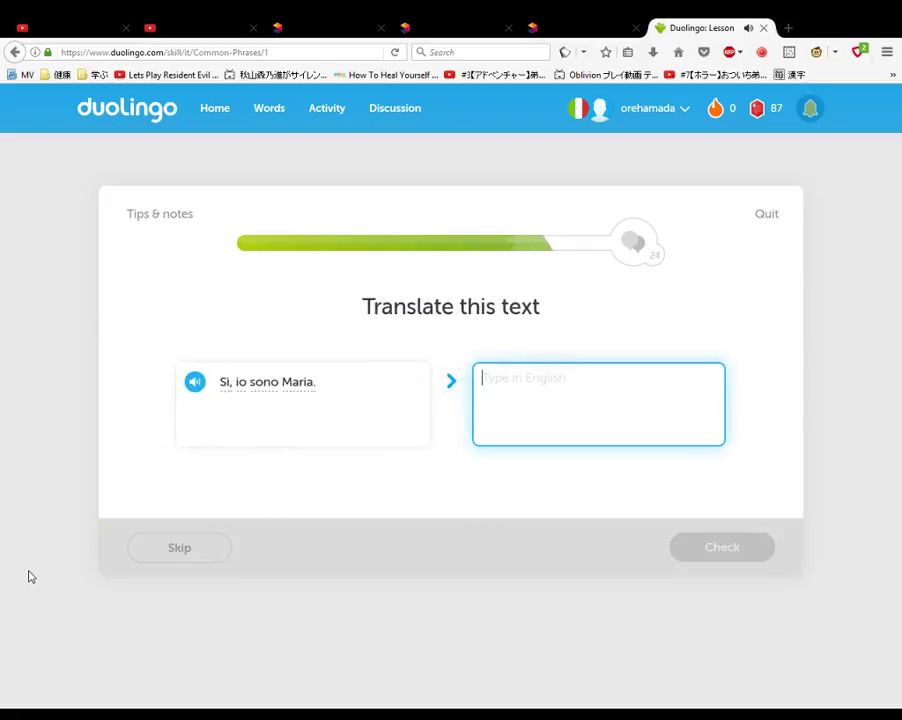
text(yes )
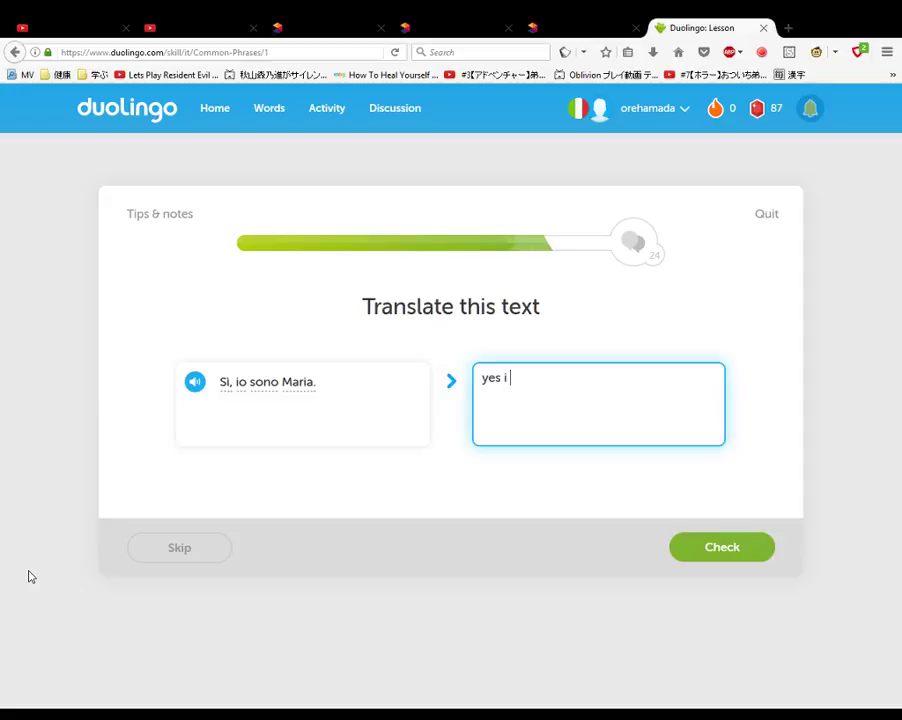
text(i am mari)
key(Return)
key(Return)
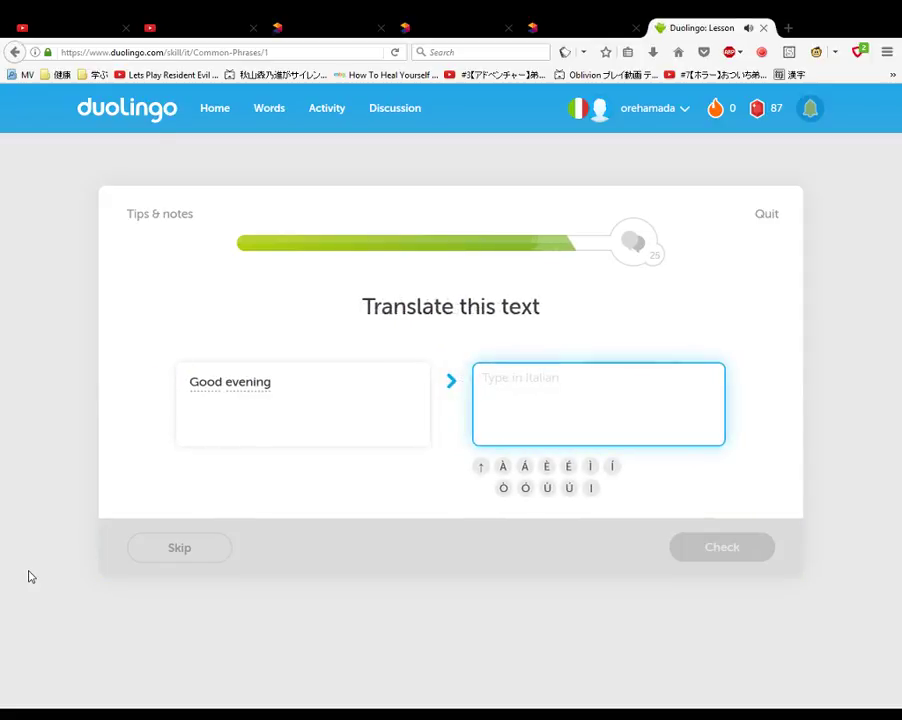
Answer the Italian for Good morning and Good evening, finishing with 'buonasera'.
text(bongiorna)
key(Return)
key(Return)
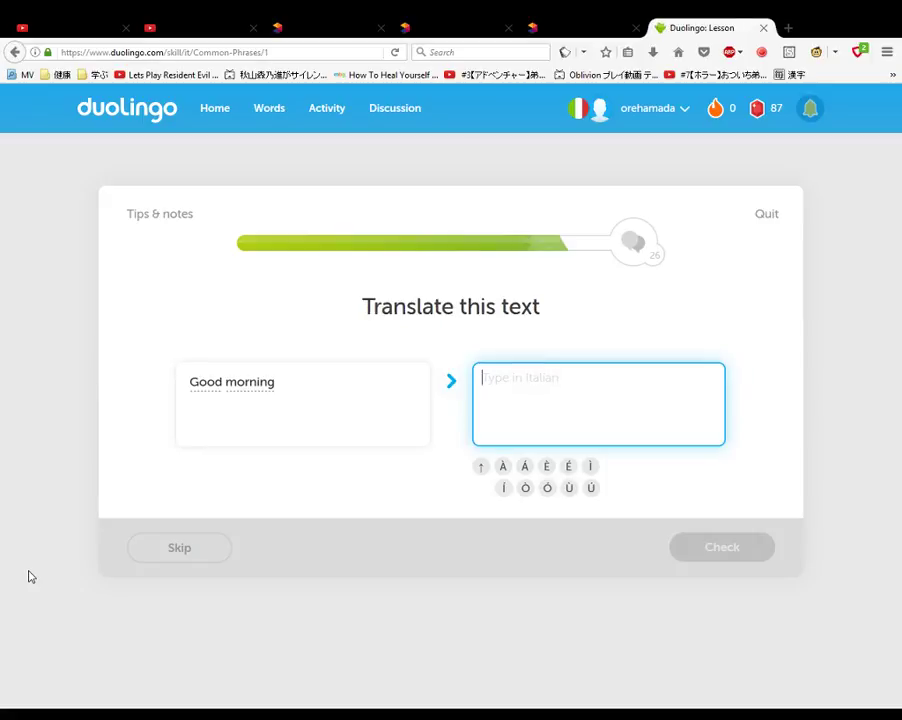
text(buongiorna)
key(Return)
key(Return)
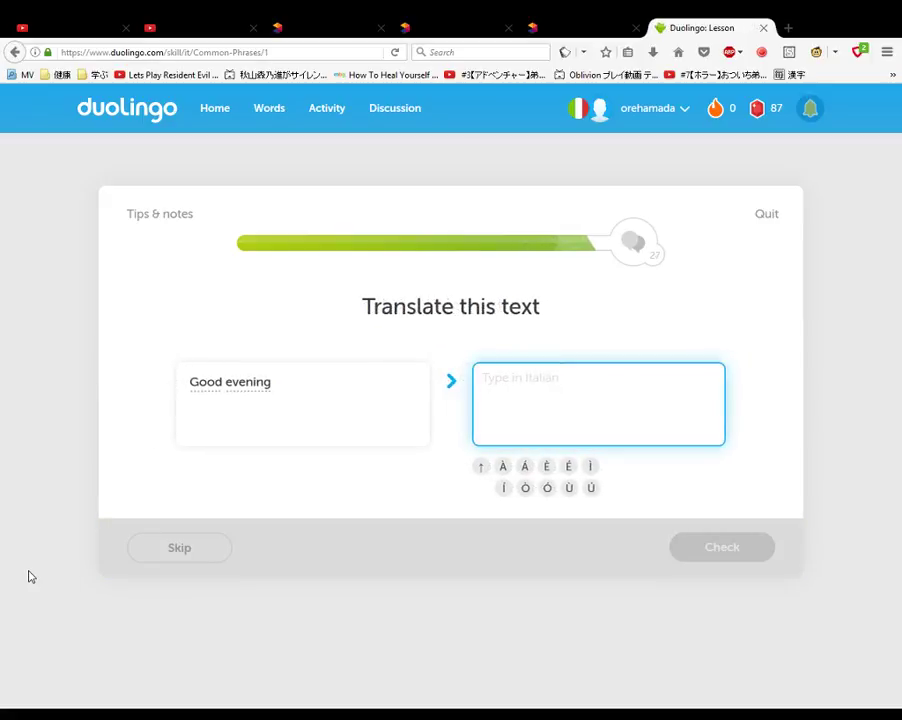
text(buongironladf)
key(Return)
key(Return)
text(buonasera)
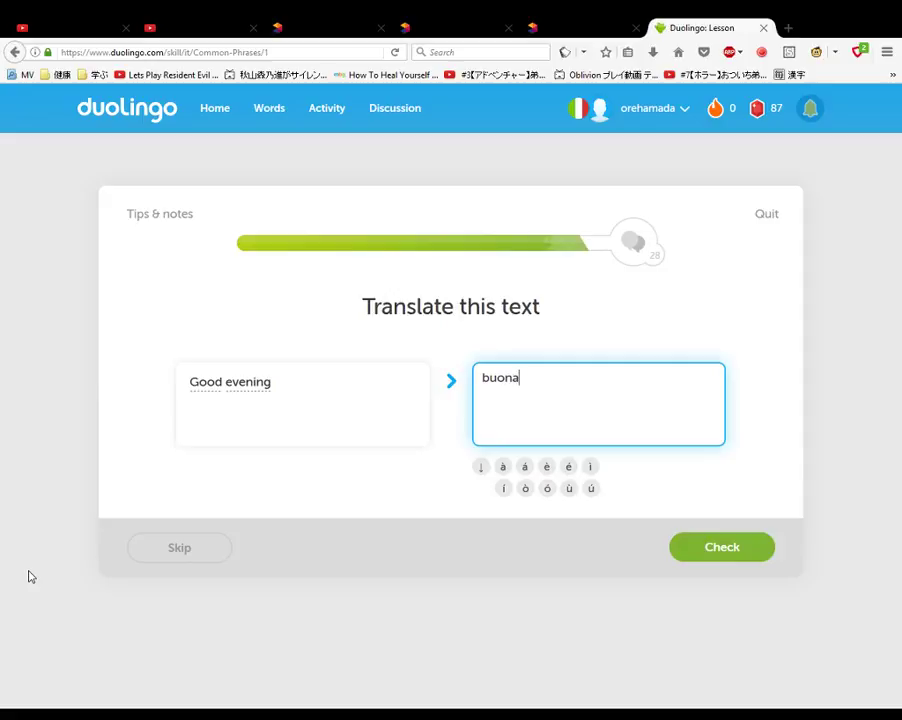
key(Return)
key(Return)
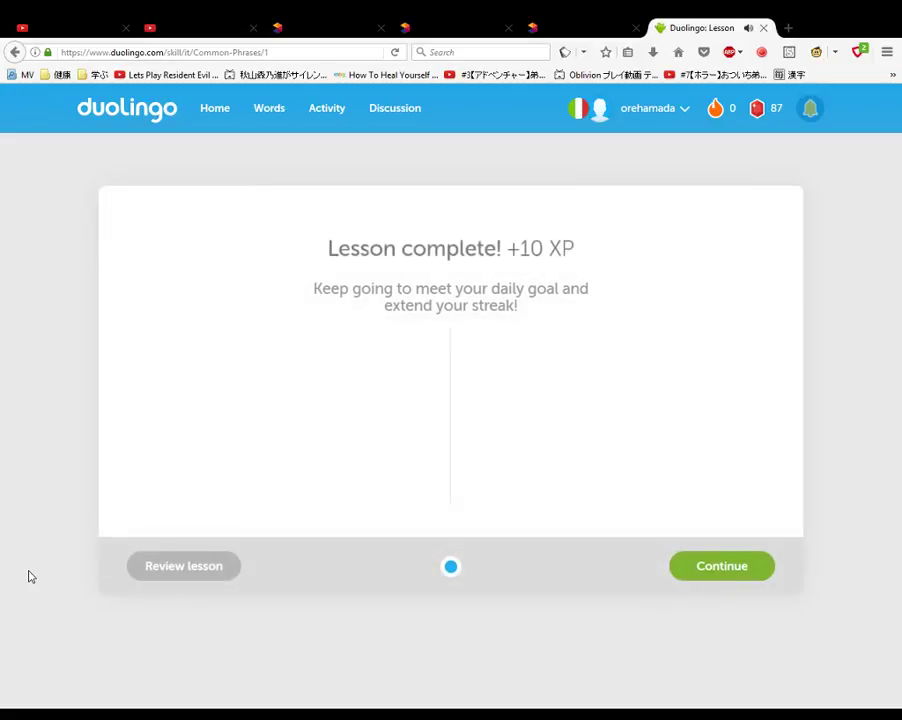
Start the second Common Phrases lesson and translate 'No, grazie' and 'Per favore'.
key(Return)
click(311, 360)
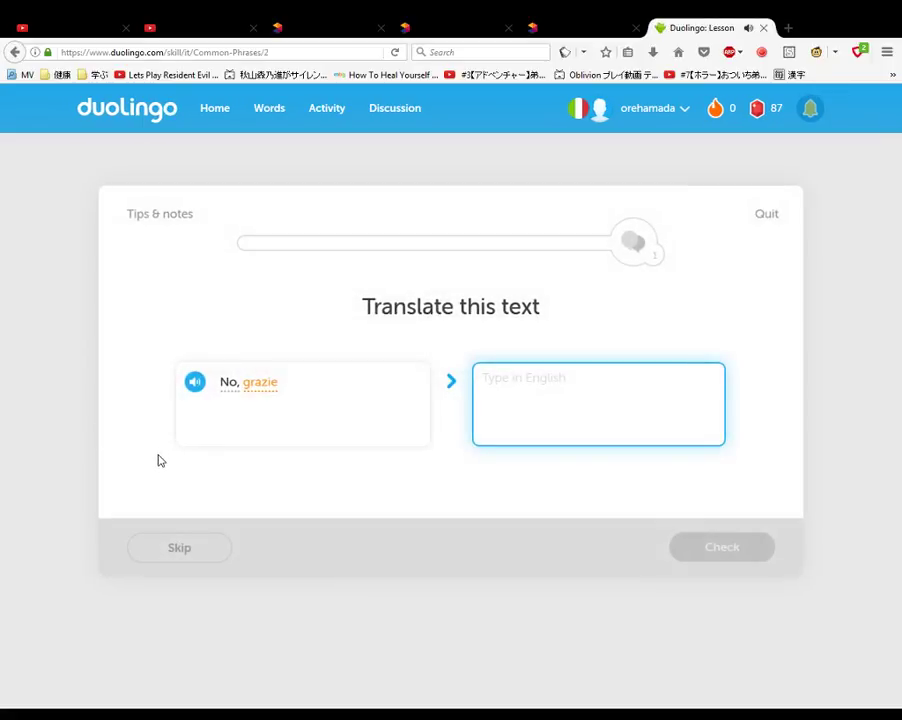
text(npo )
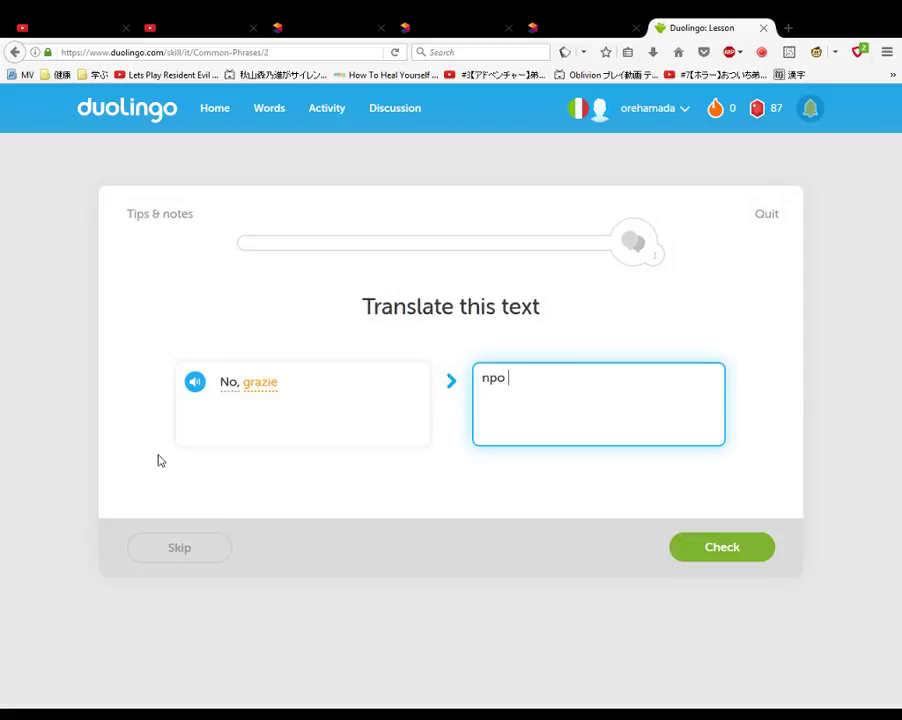
text(thakns)
key(Return)
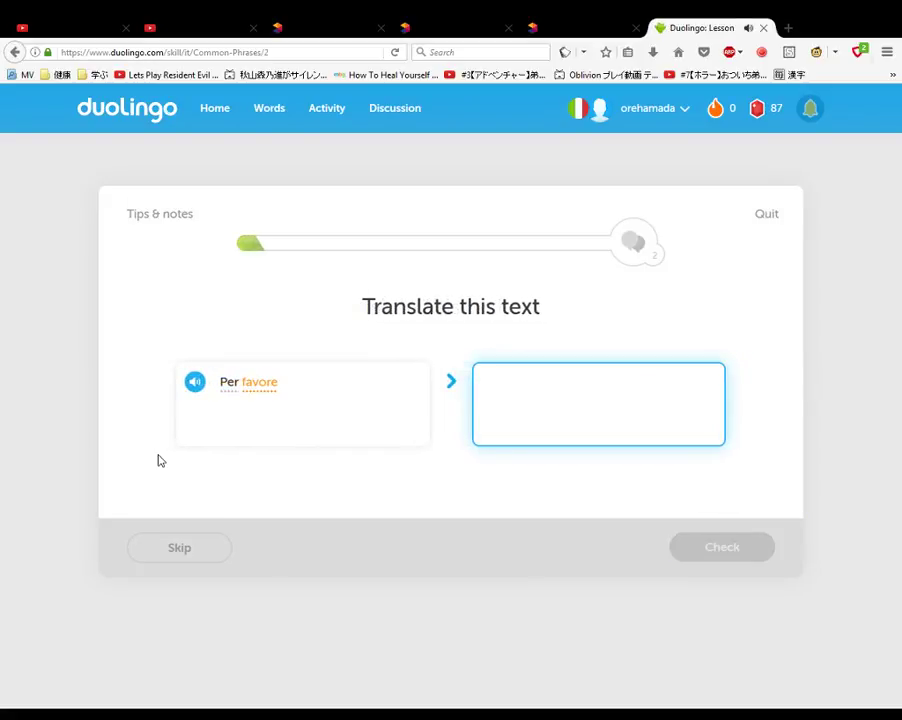
text(please)
key(Return)
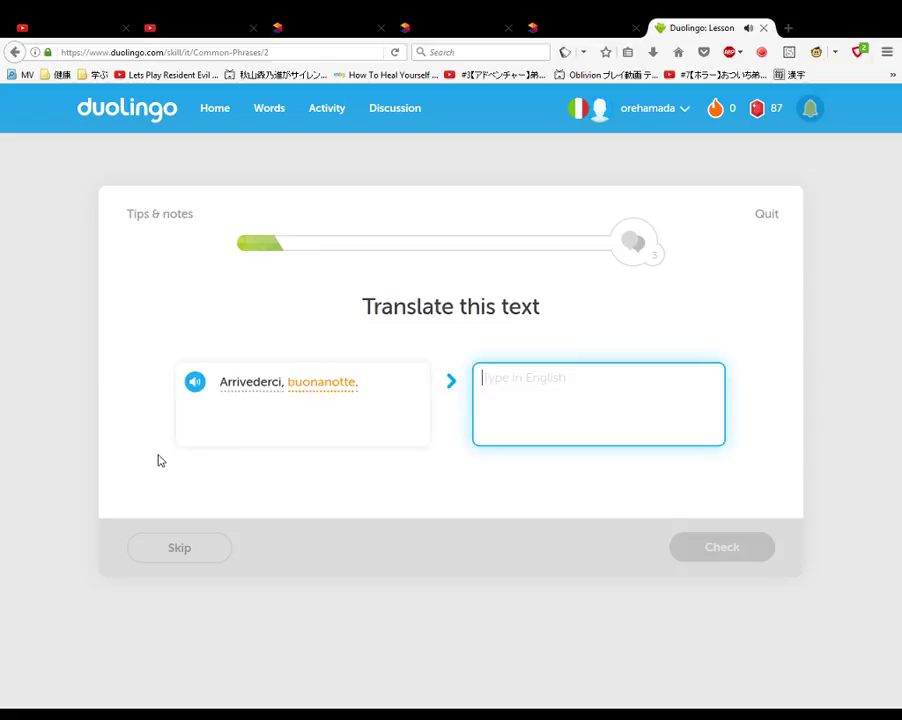
text(bye bu)
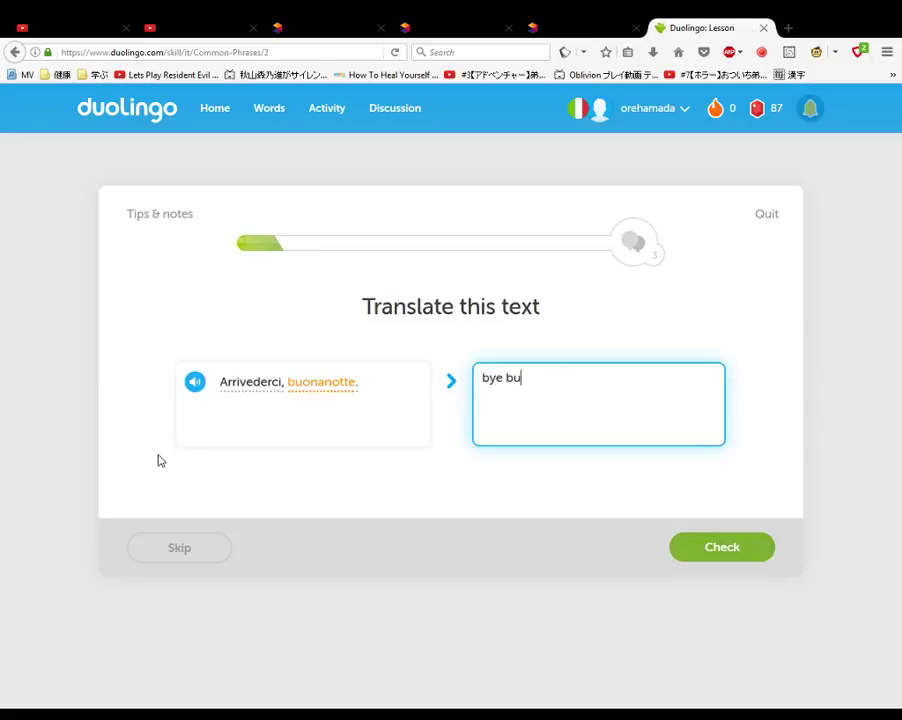
text(onatooe)
key(BackSpace)
key(BackSpace)
key(BackSpace)
key(BackSpace)
key(BackSpace)
key(Return)
key(Return)
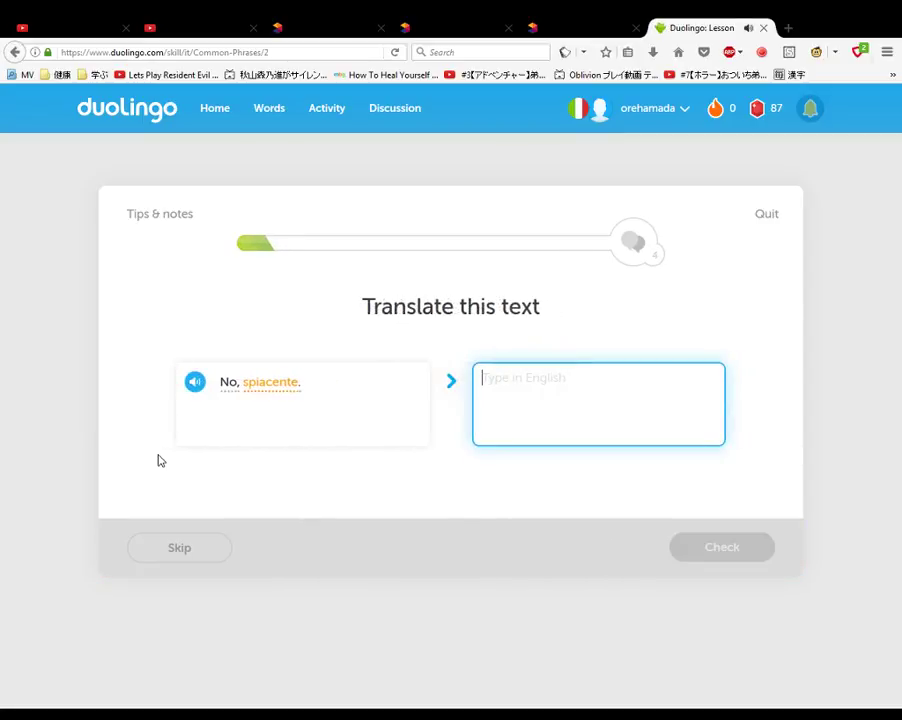
Translate 'No, spiacente.', the thanks sentence and 'Per favore no!' ('please no!').
text(no)
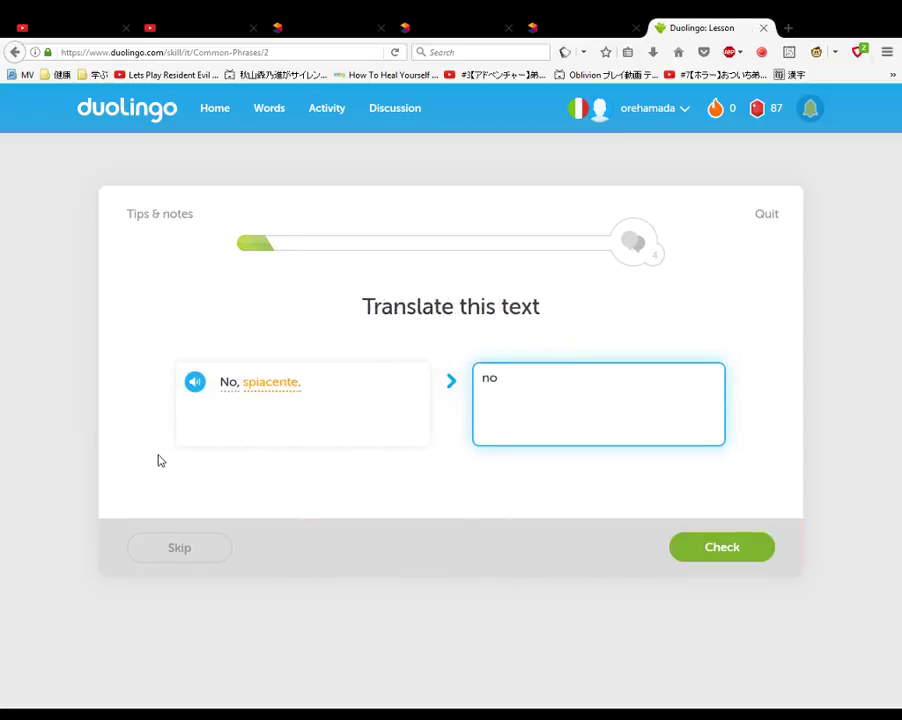
key(Return)
key(Return)
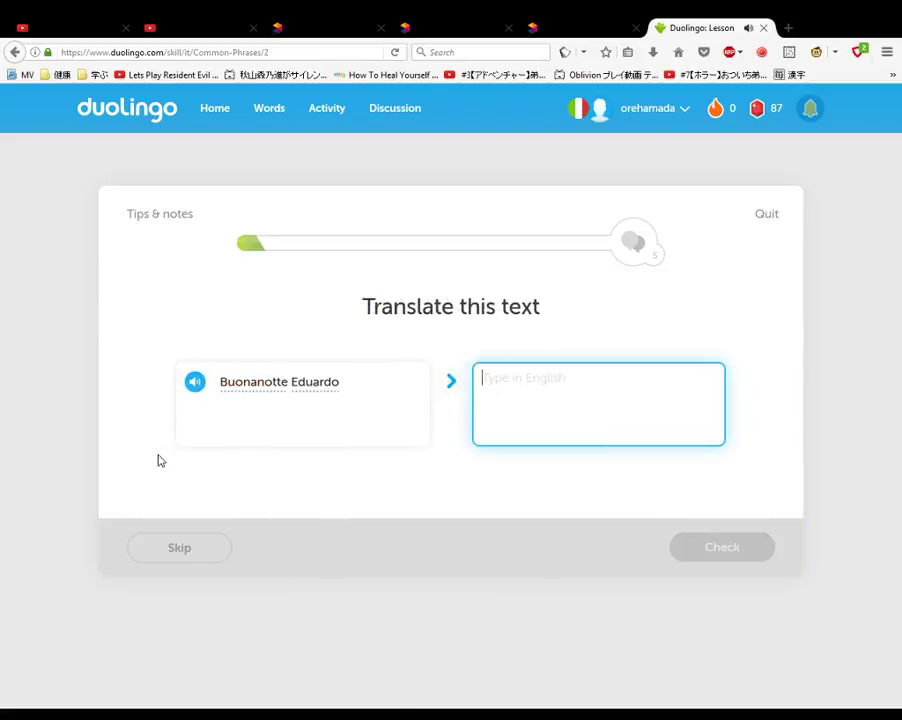
text(good day edau)
key(Return)
key(Return)
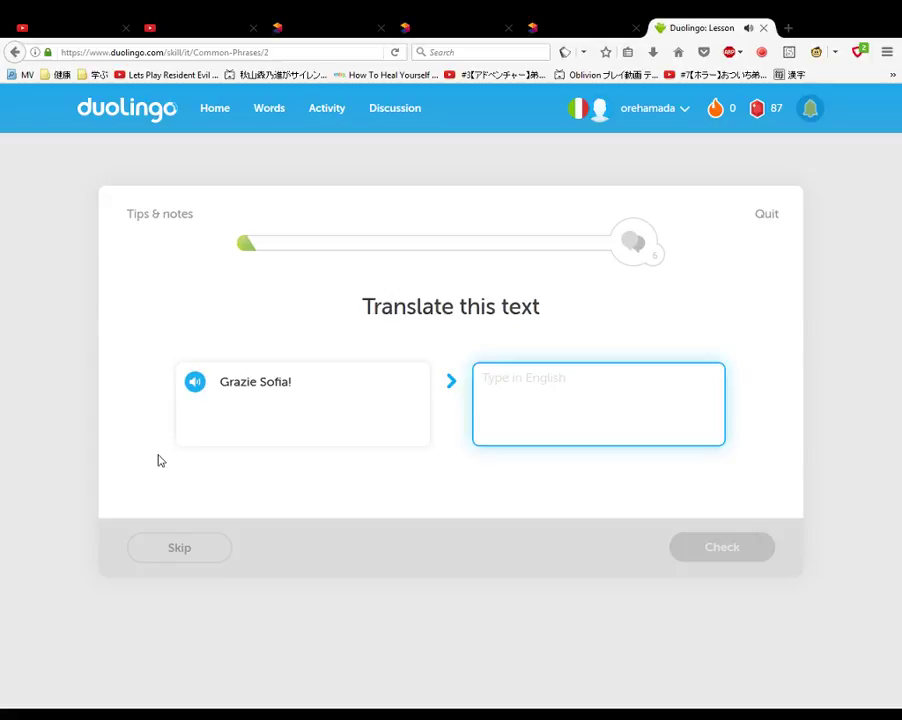
text(thanks so)
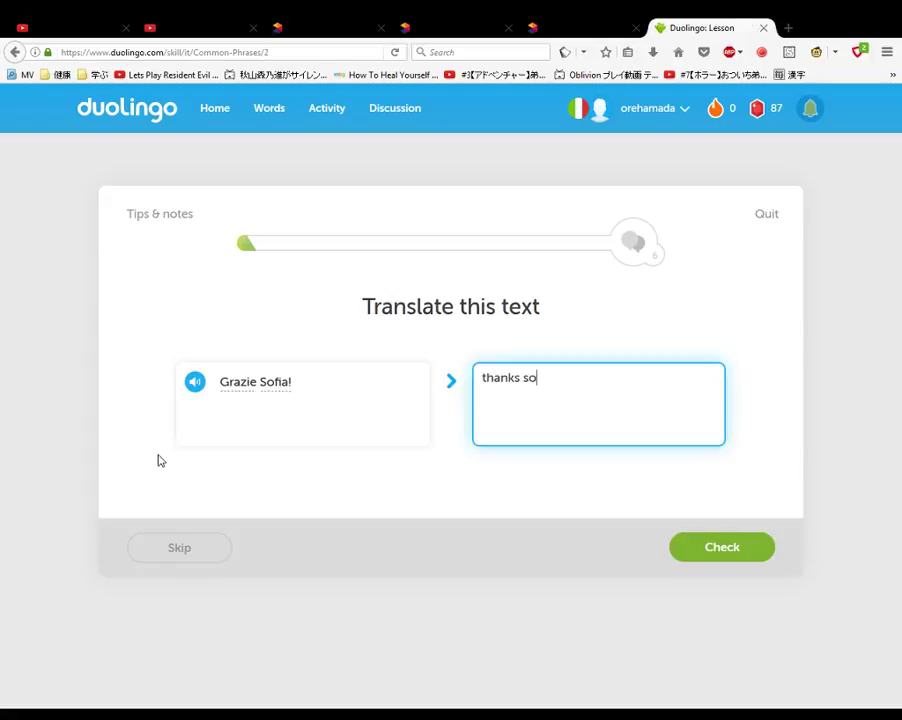
key(Return)
key(Return)
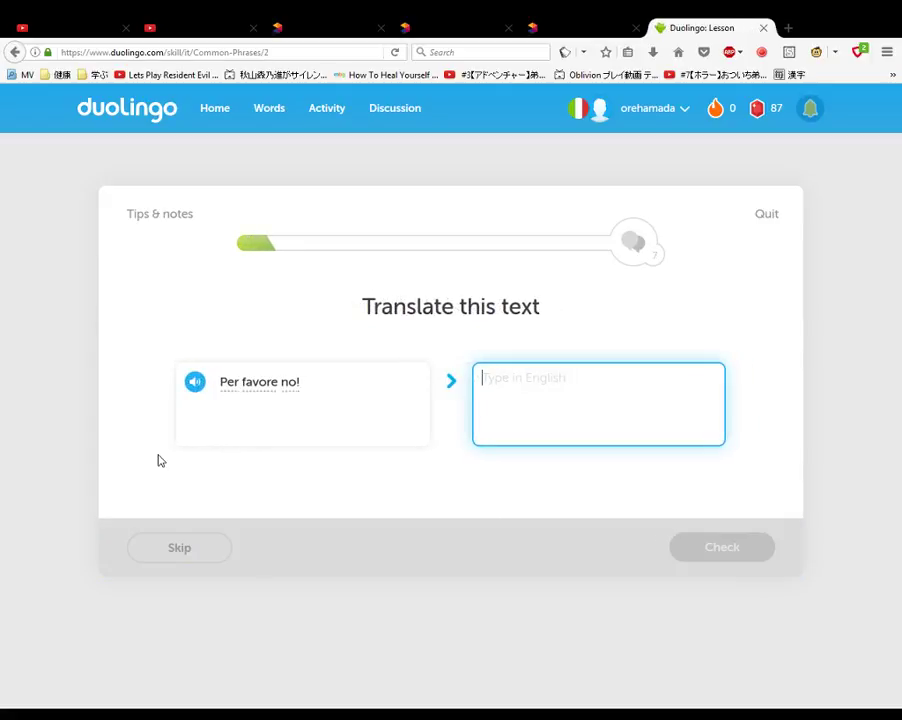
text(please no!)
key(Return)
key(Return)
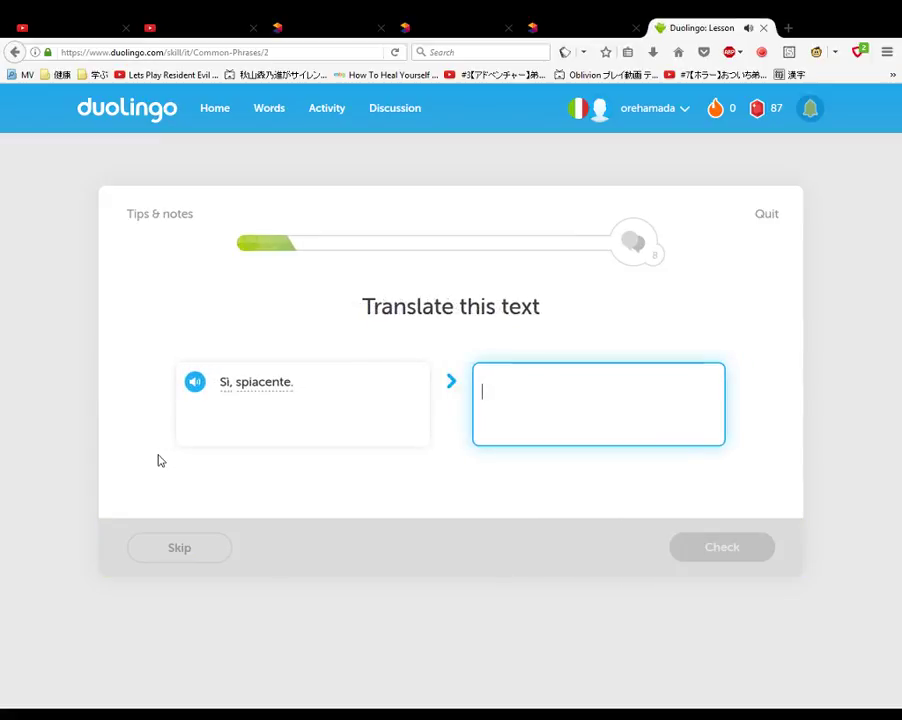
Translate 'Sì, spiacente.', 'Io sono spiacente.' ('i am sorry') and 'No grazie'.
text(yes )
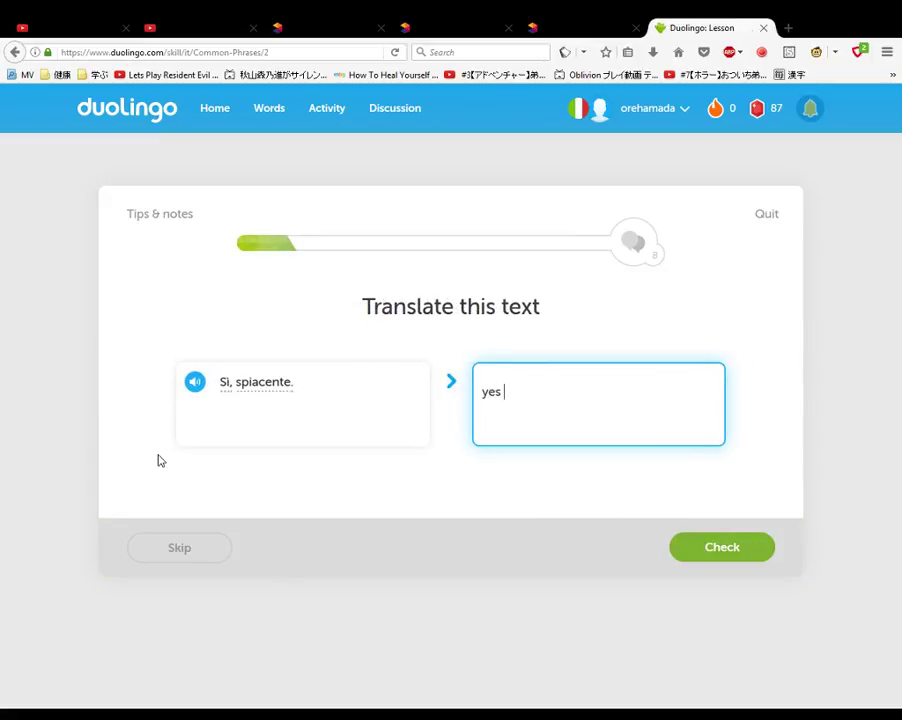
text(please)
key(Return)
key(Return)
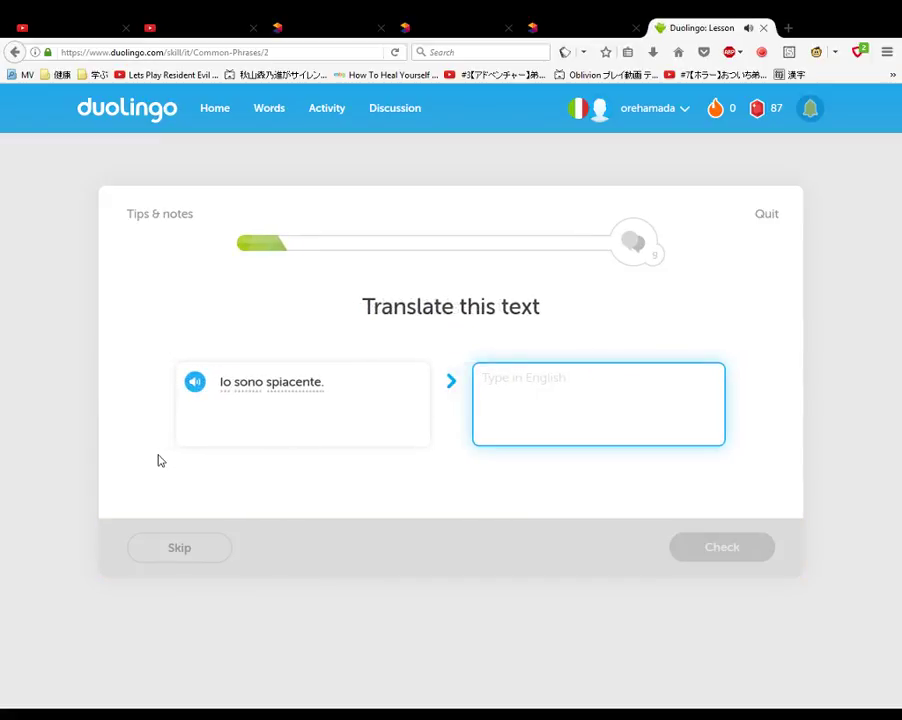
text(i)
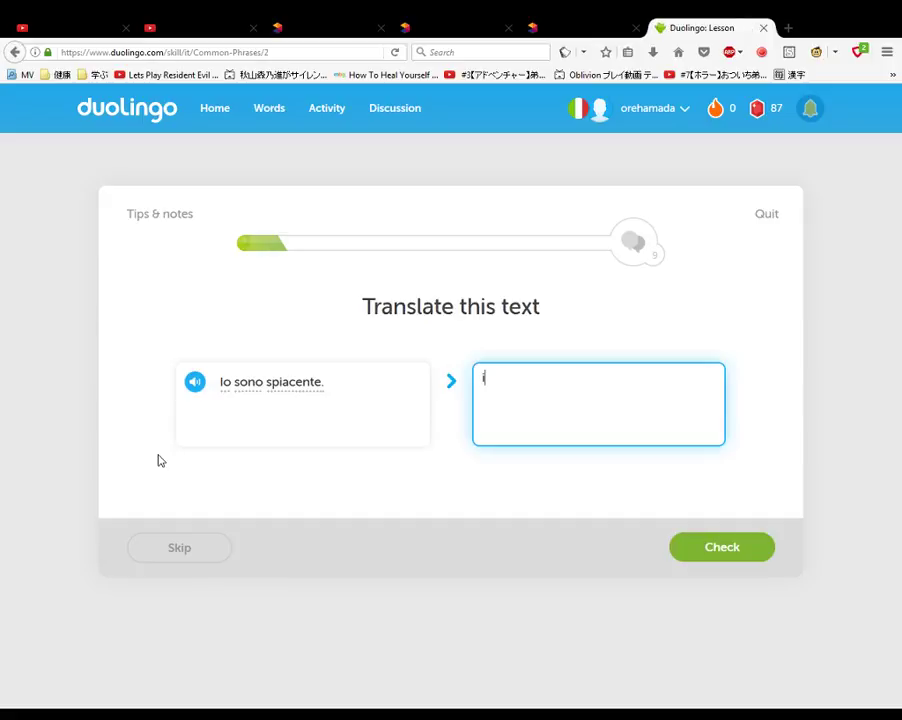
text( am sorry)
key(Return)
key(Return)
text(no please)
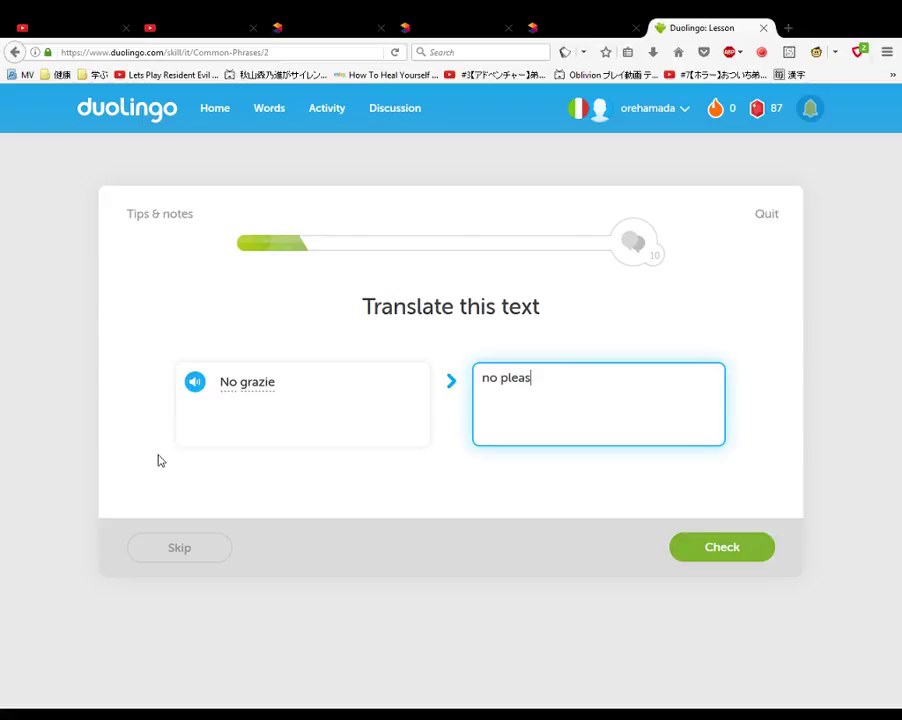
key(Return)
key(Return)
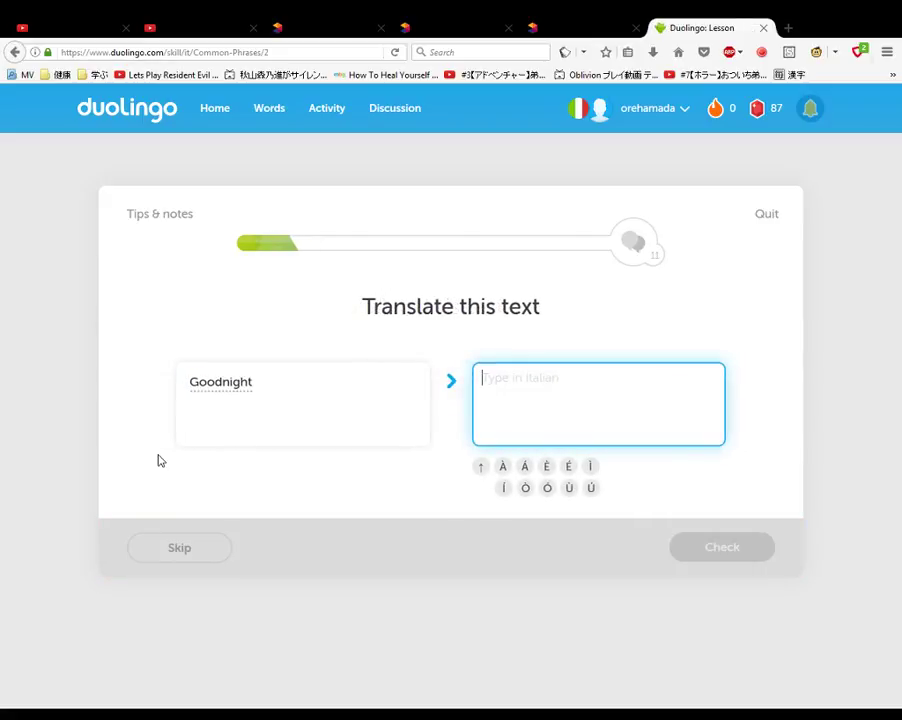
text(f)
key(Return)
key(Return)
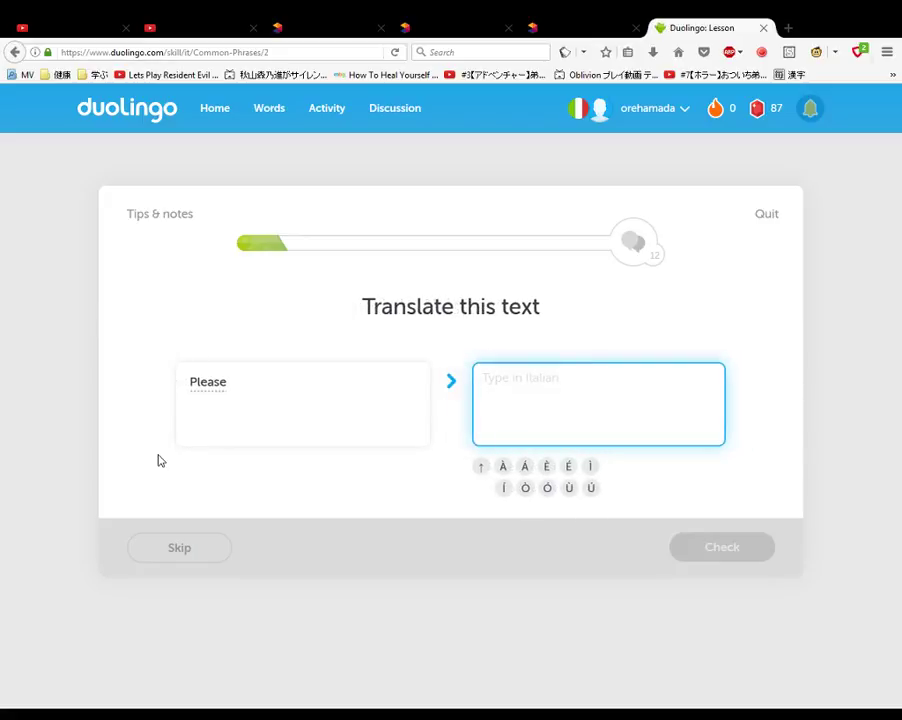
Answer the Italian for Please, then translate Grazie, Buonanotte and 'Una mela, per favore.'.
text(grazie)
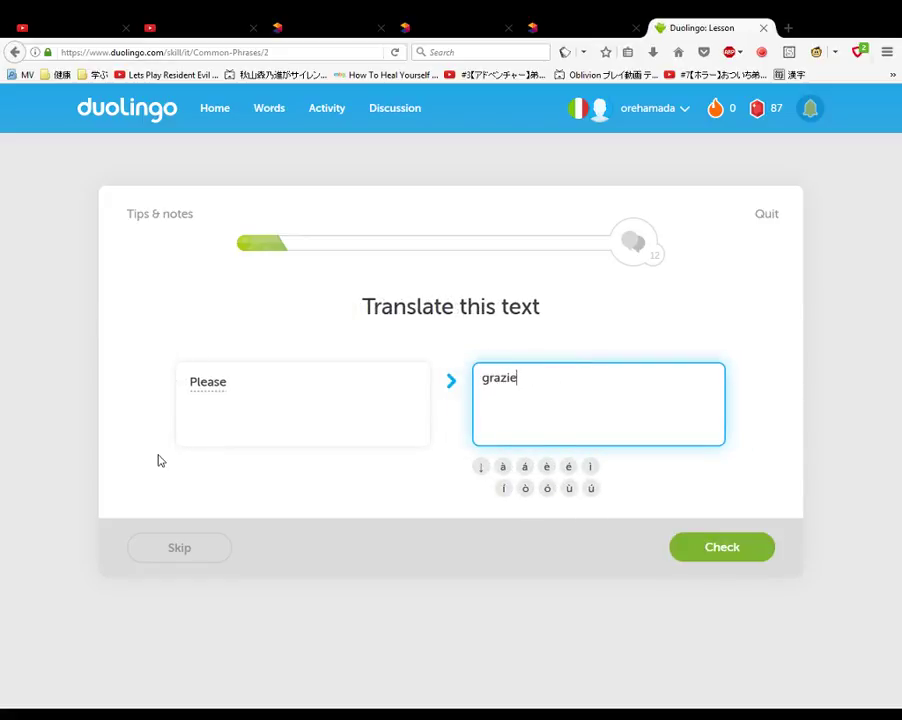
key(Return)
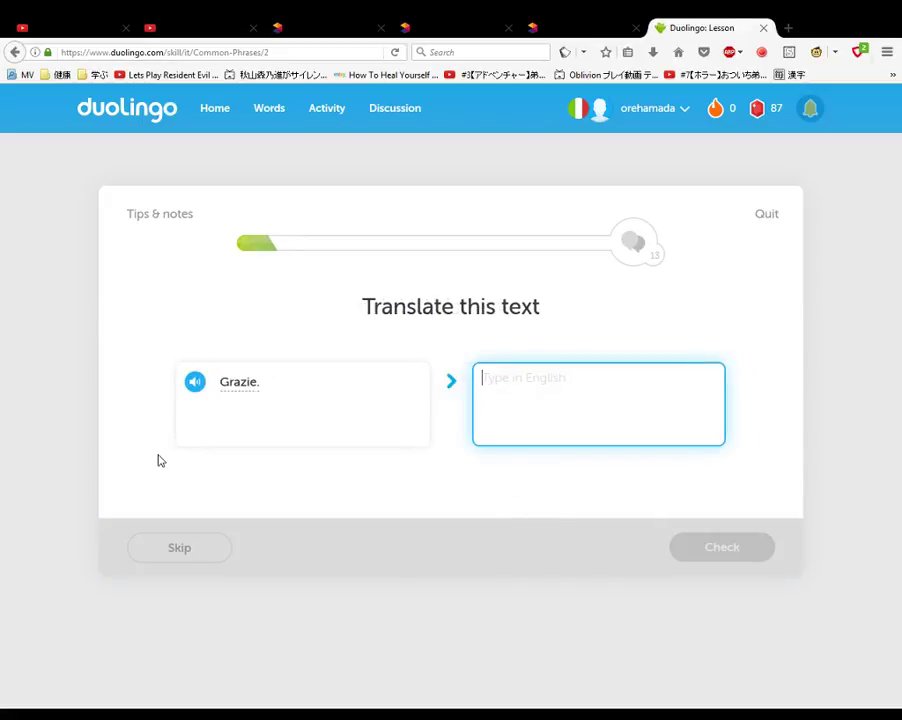
text(thanks)
key(Return)
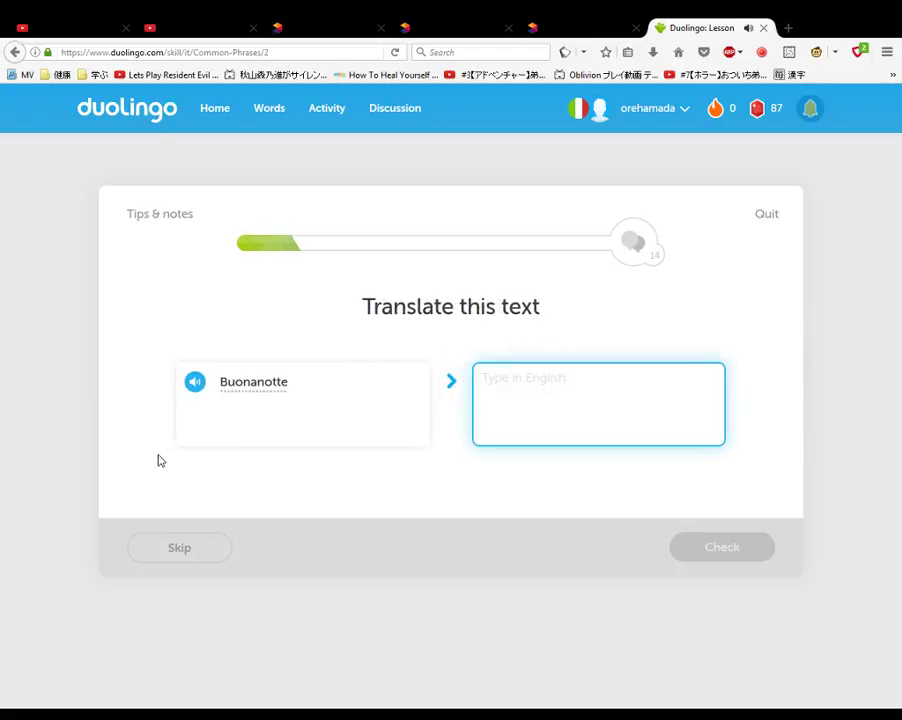
text(good night)
key(Return)
key(Return)
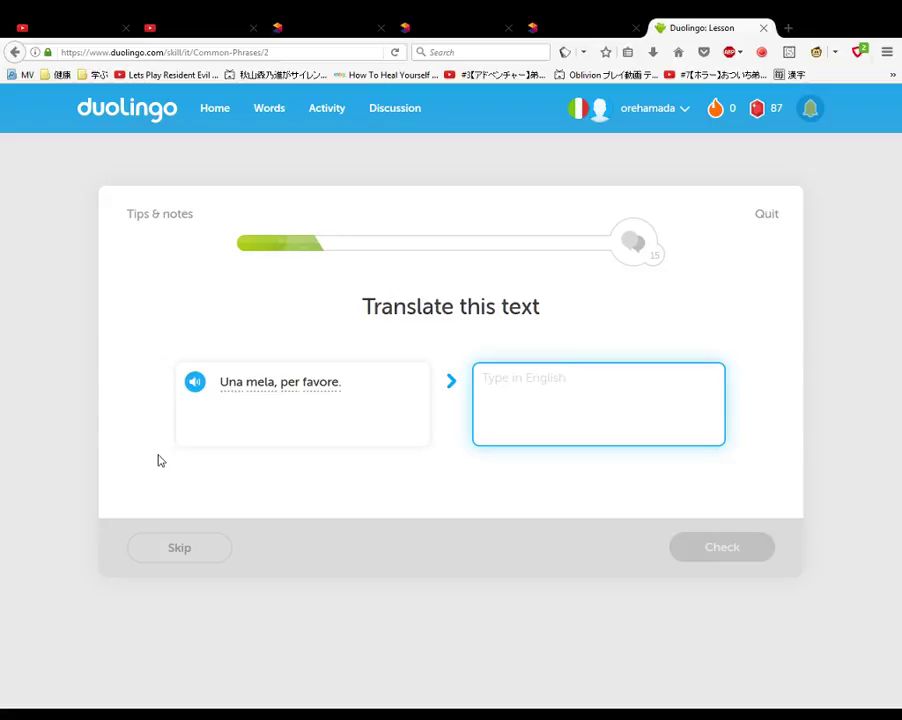
text(one please)
key(Return)
Answer the next items, including 'Sì, per favore.' with 'grazie'.
key(Return)
text(thanks)
key(Return)
text(yes please)
key(Return)
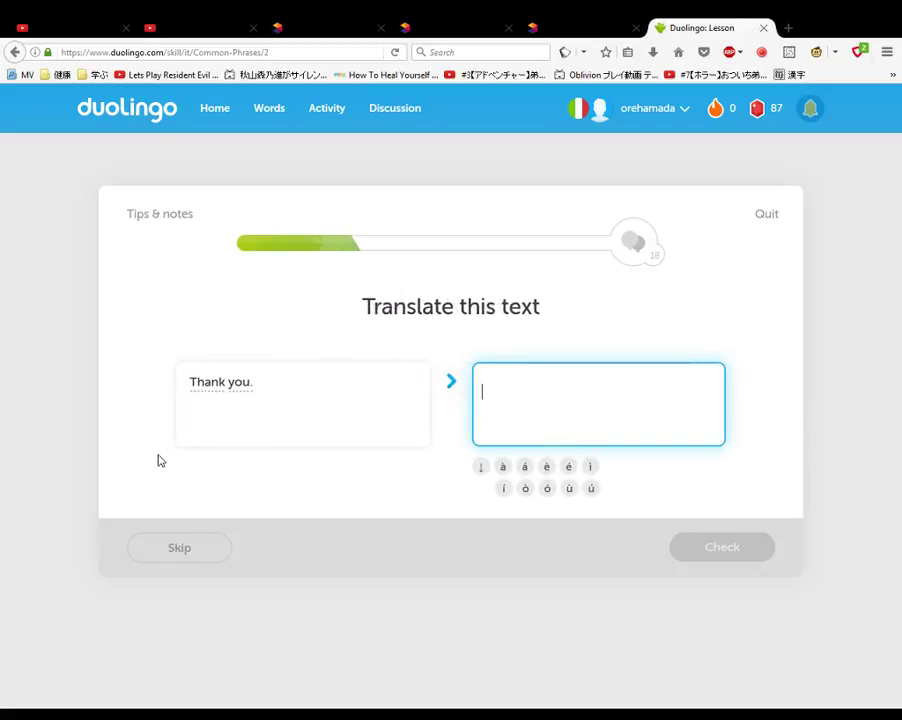
text(grazie)
key(Return)
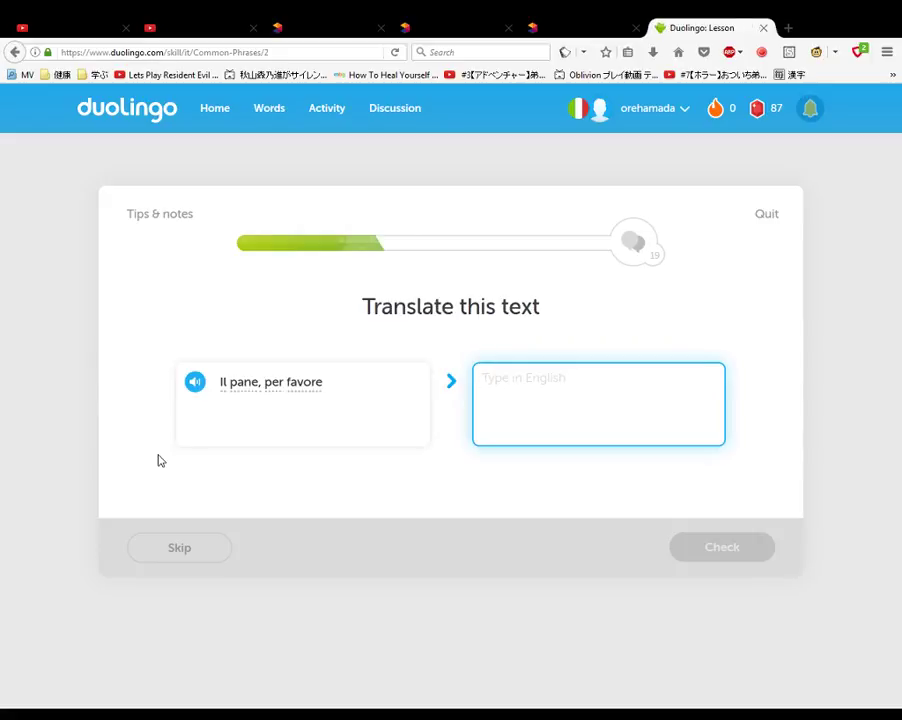
Answer 'Il pane, per favore', 'Yes, thank you' ('si grazie') and 'No, spiacente' ('no').
text(2sd)
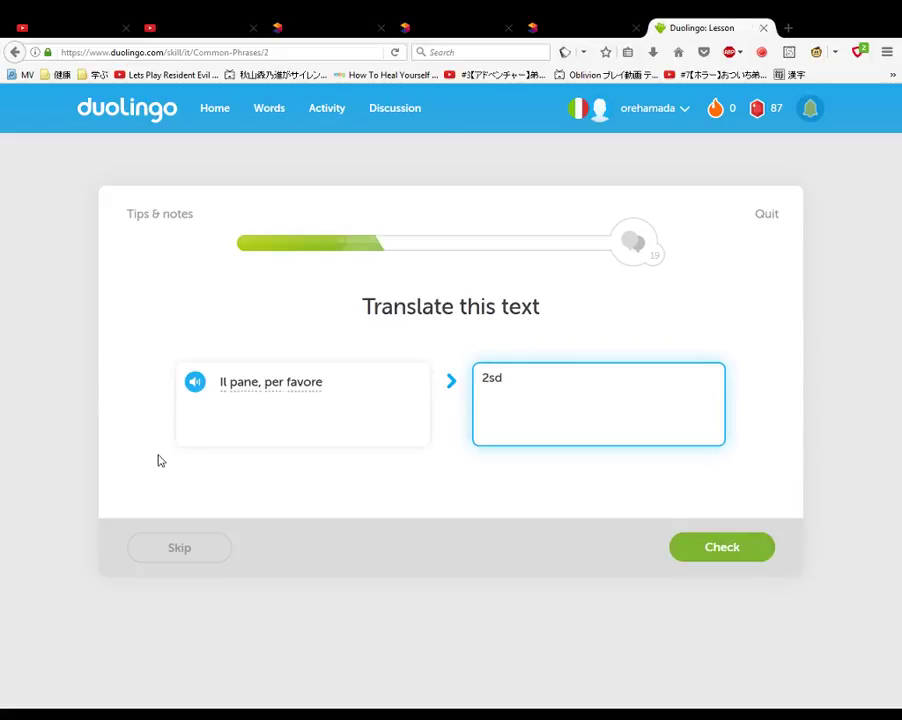
key(Return)
key(Return)
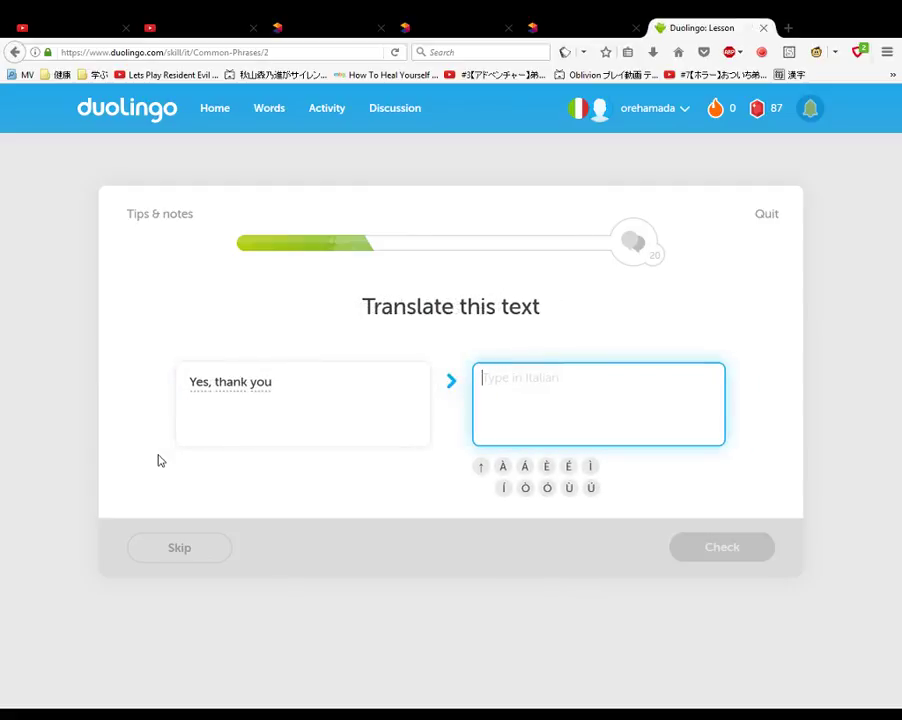
text(si grazie)
key(Return)
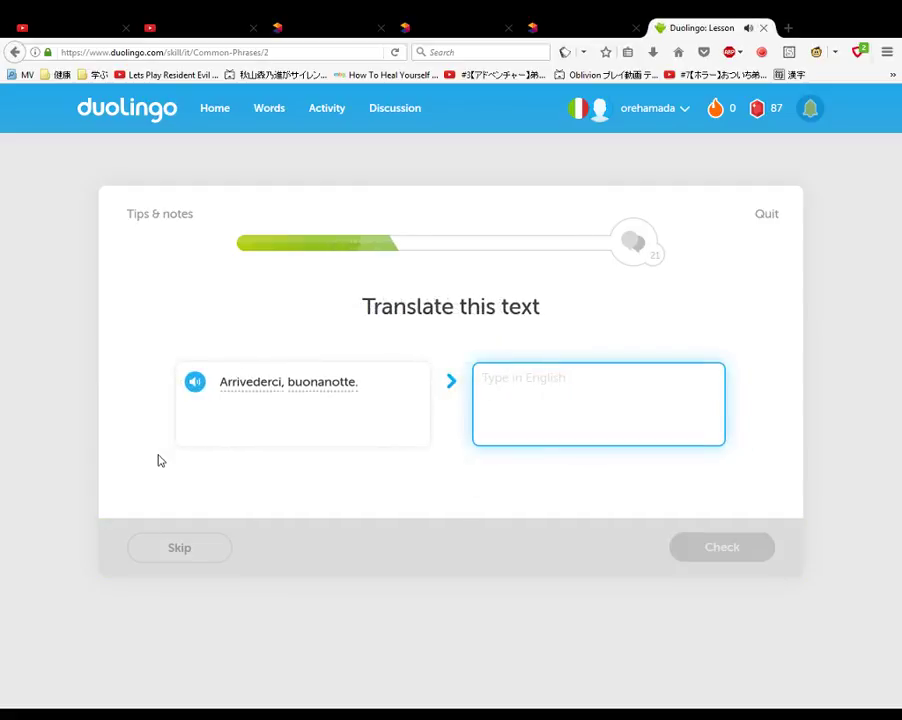
text(bye goodnigh)
key(Return)
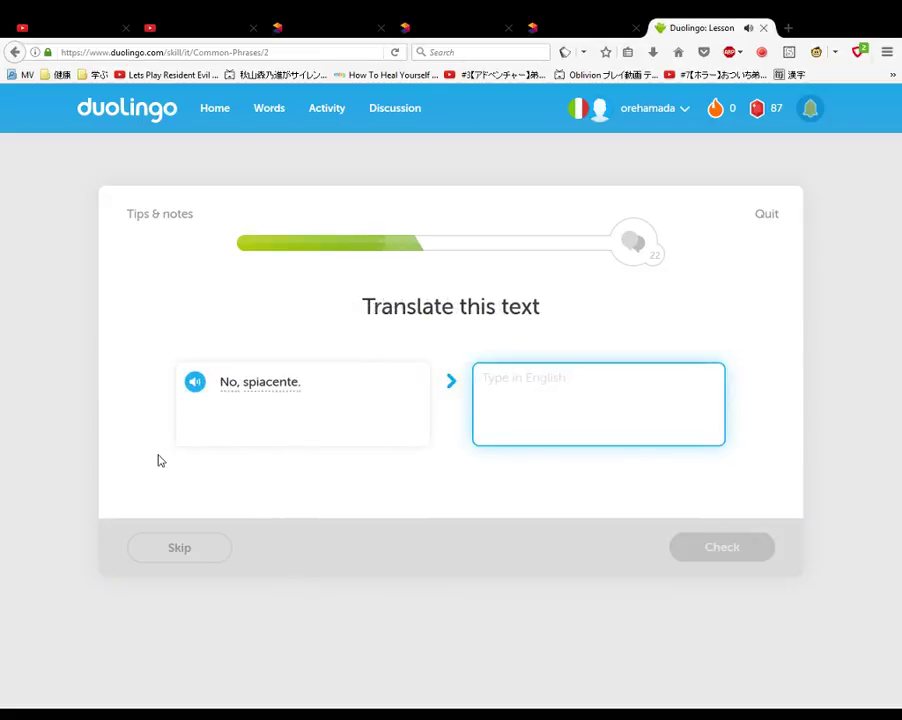
text(no sorry)
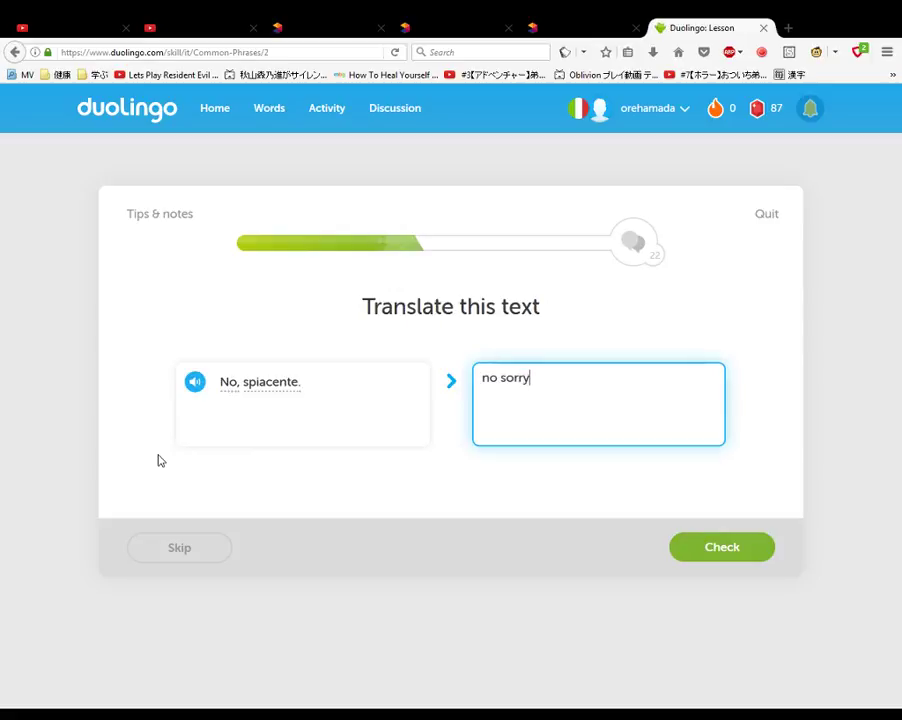
key(Return)
Translate 'Buonanotte Eduardo' ('good night eduardo') and 'Sì, spiacente', then move on.
text(good night )
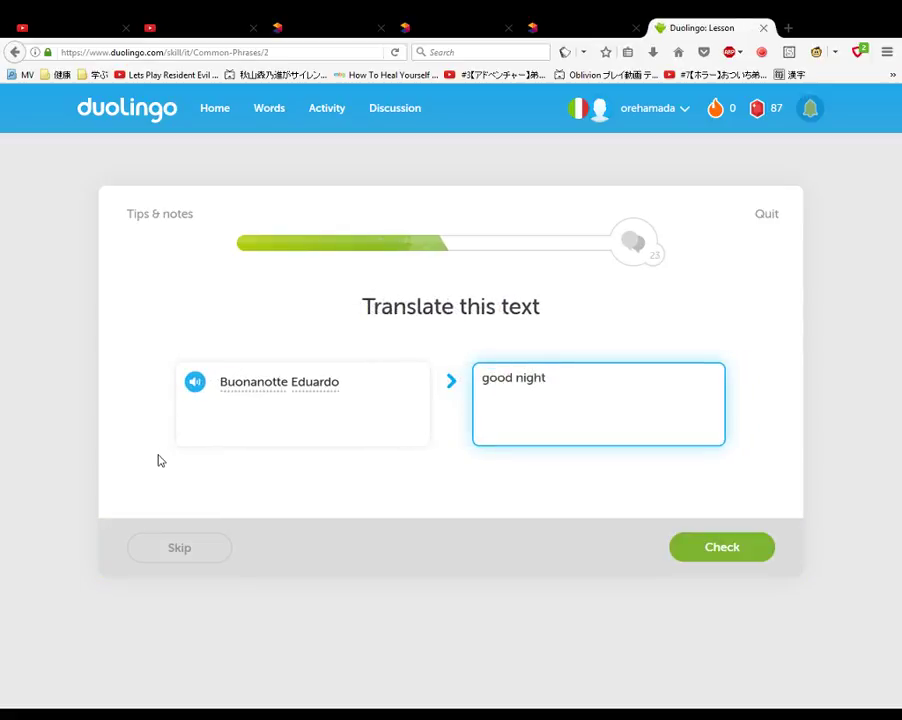
text(eduardo)
key(Return)
key(Return)
text(yes soory)
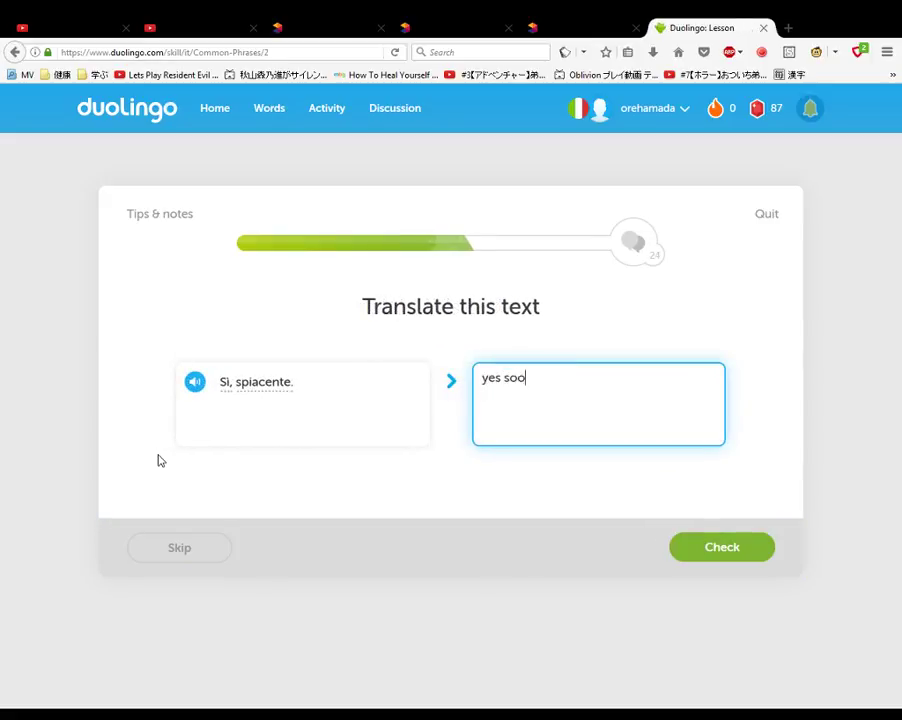
key(Return)
key(Return)
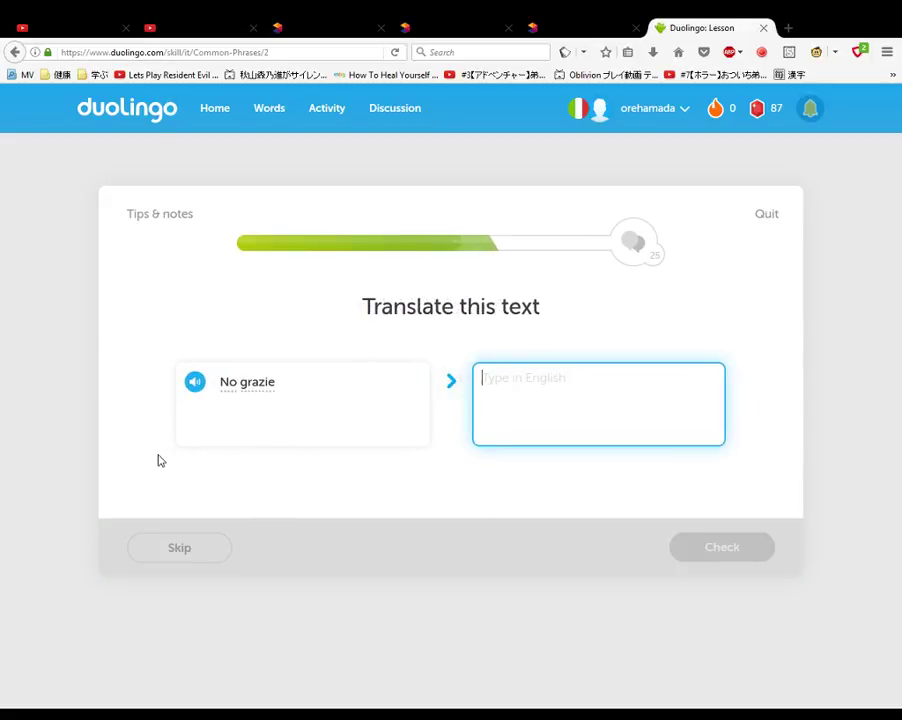
text(no plenks)
key(Return)
key(Return)
text(buo)
key(Return)
key(Return)
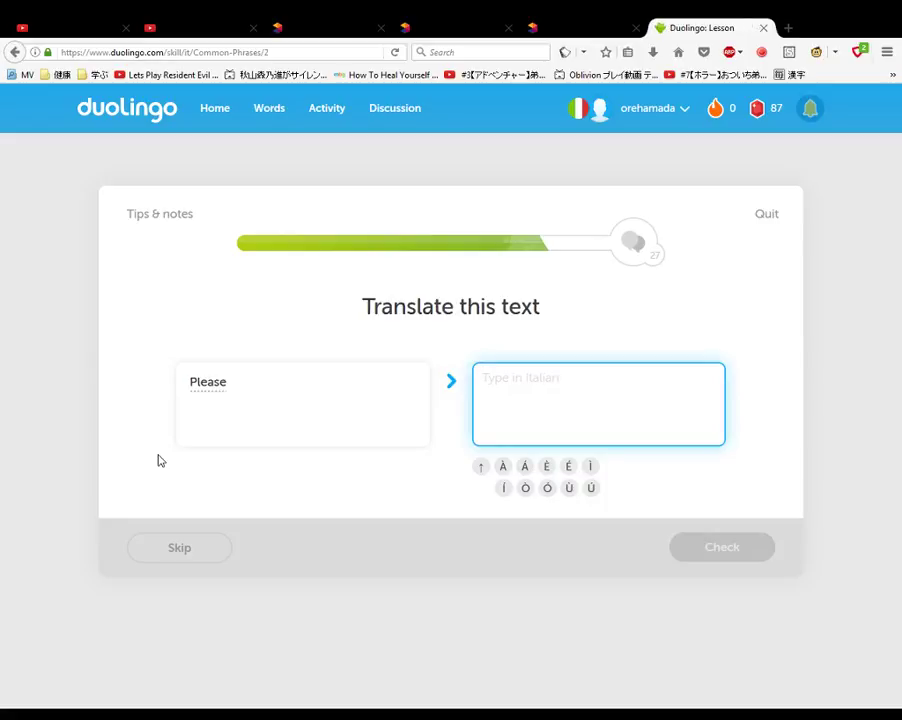
Answer Please, 'one apple please' and 'the bread please' to complete the lesson.
text(por f)
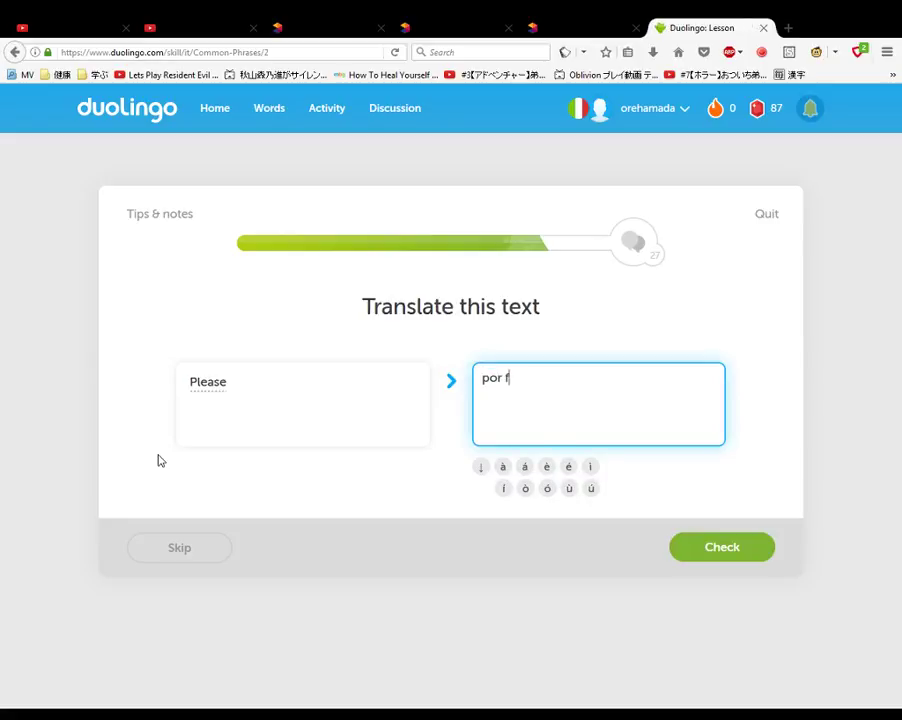
text(avor)
key(Return)
key(Return)
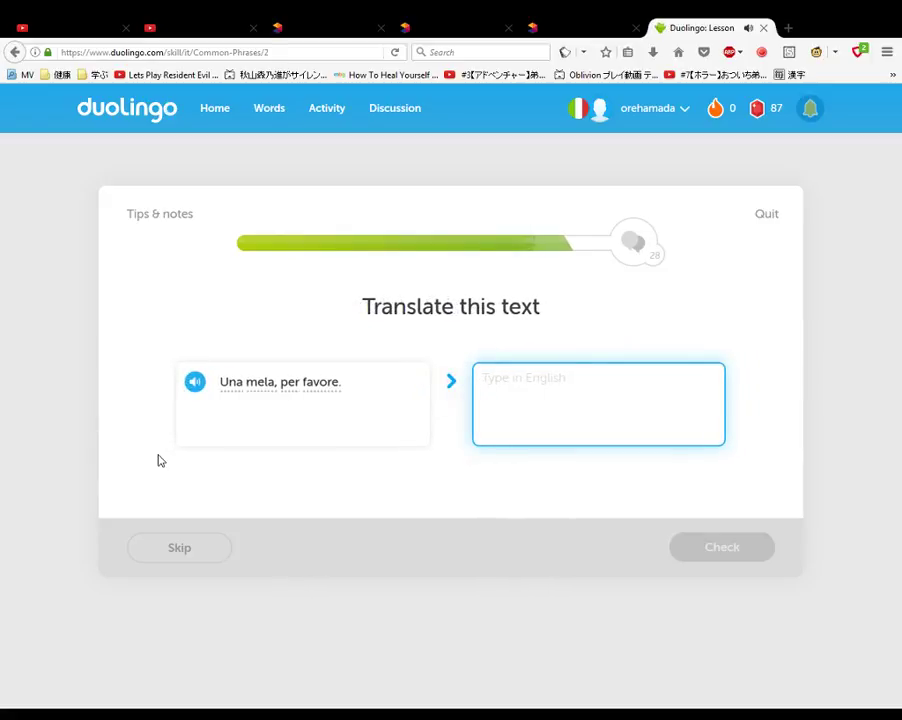
text(one apple please)
key(Return)
key(Return)
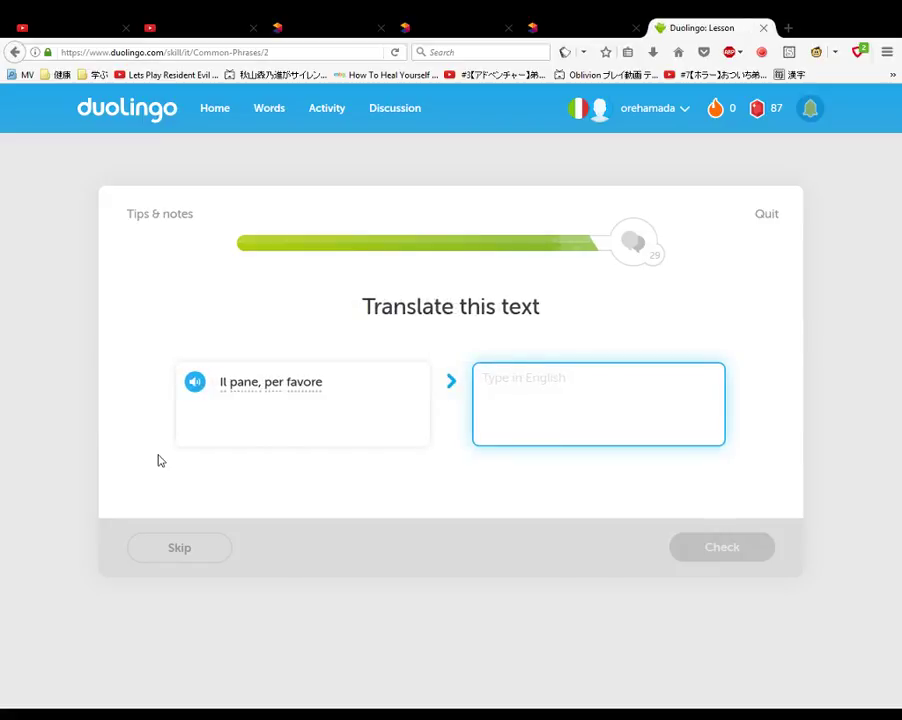
text(the bread please)
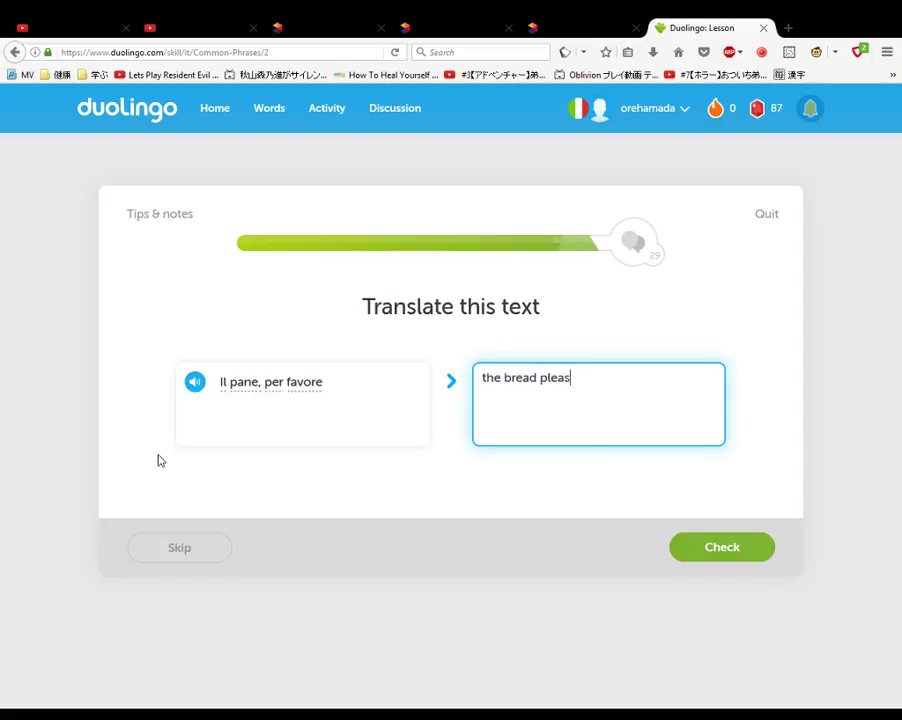
key(Return)
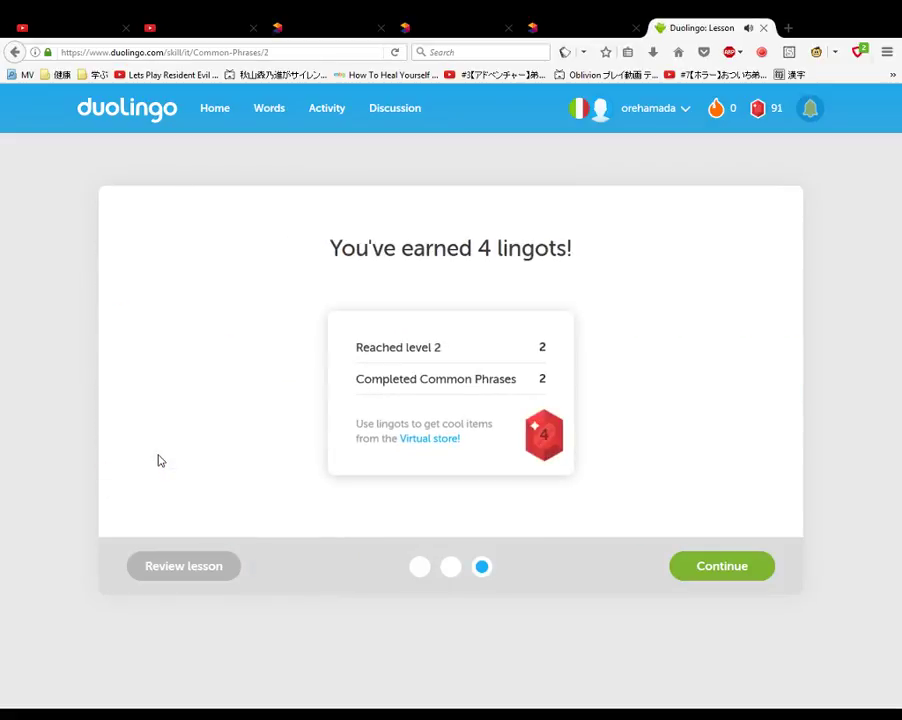
Dismiss the lingots and level-up screens, switch to German, and open German Basics 1.
key(Return)
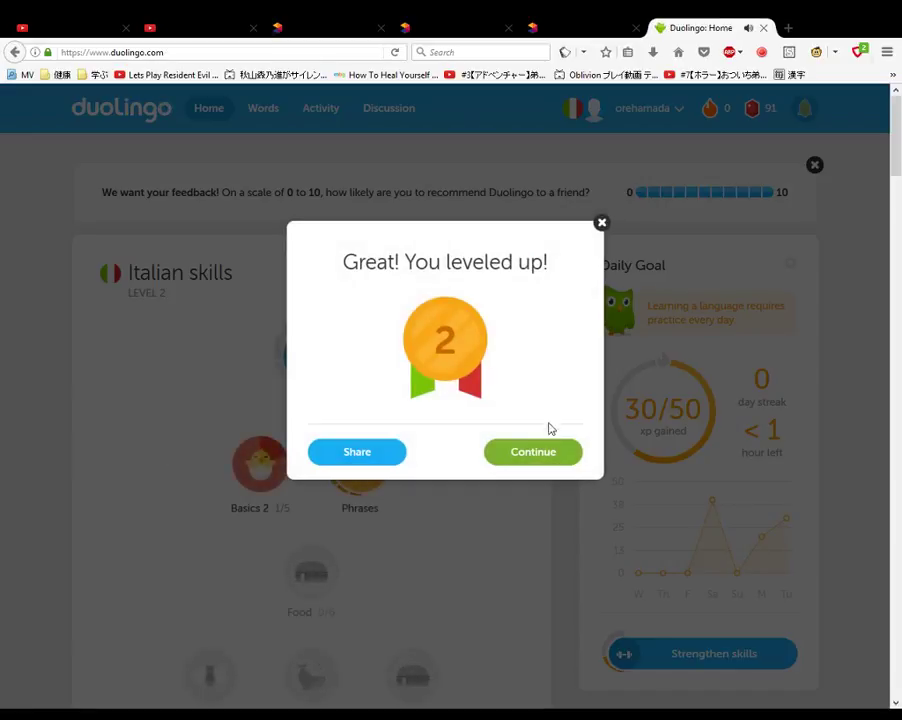
click(520, 446)
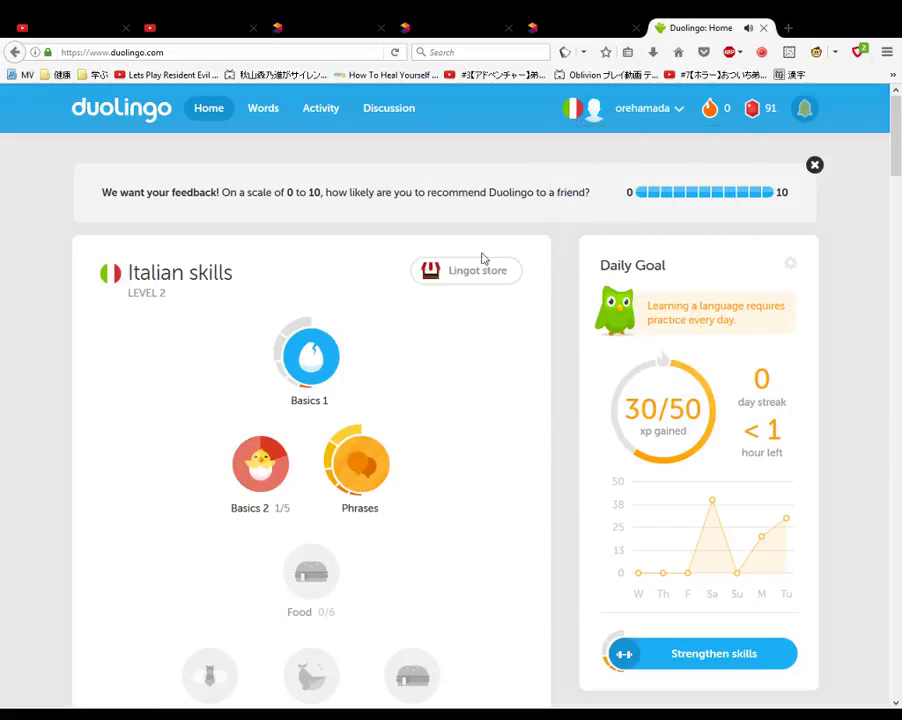
mouse_move(576, 116)
scroll(372, 376, down, 1)
scroll(350, 366, down, 2)
scroll(340, 350, up, 2)
click(320, 316)
Redo Basics 1 Lesson 1, picking Mann for man, Junge for boy and Frau for woman.
click(168, 351)
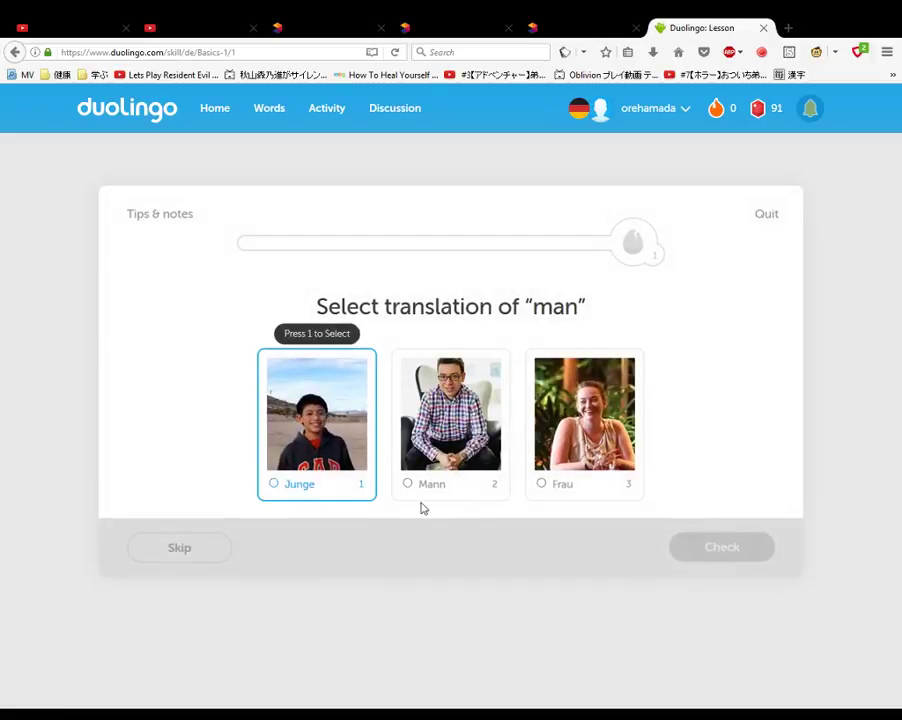
click(428, 485)
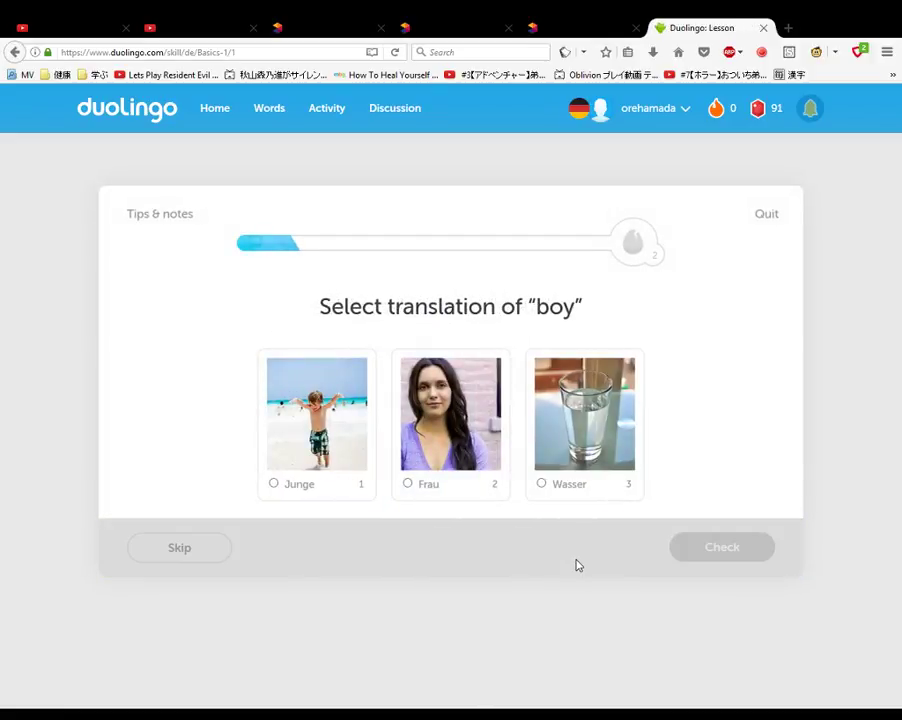
key(1)
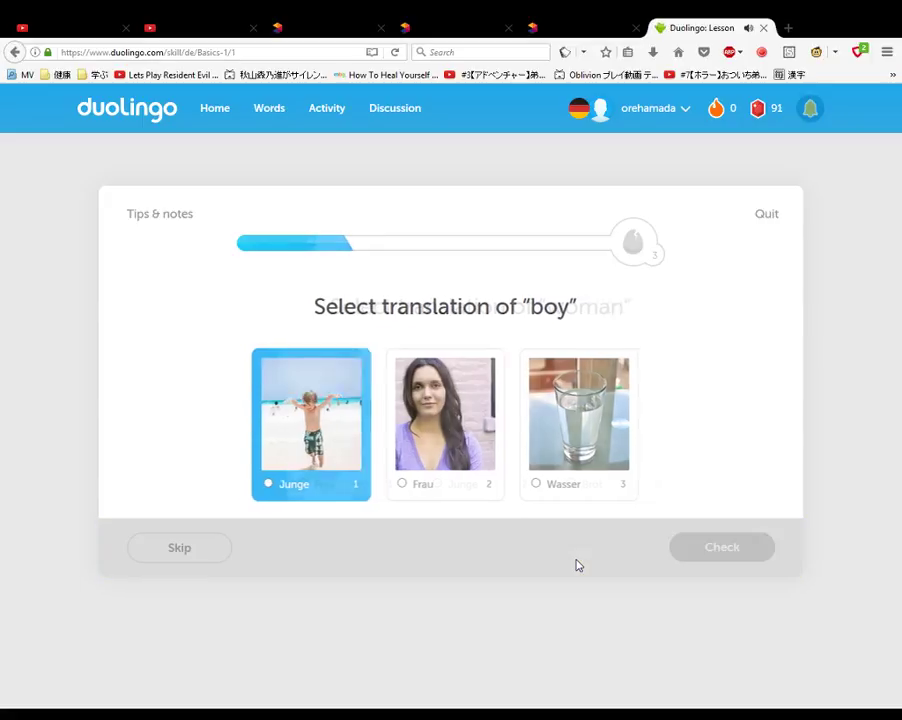
key(1)
key(Return)
key(Return)
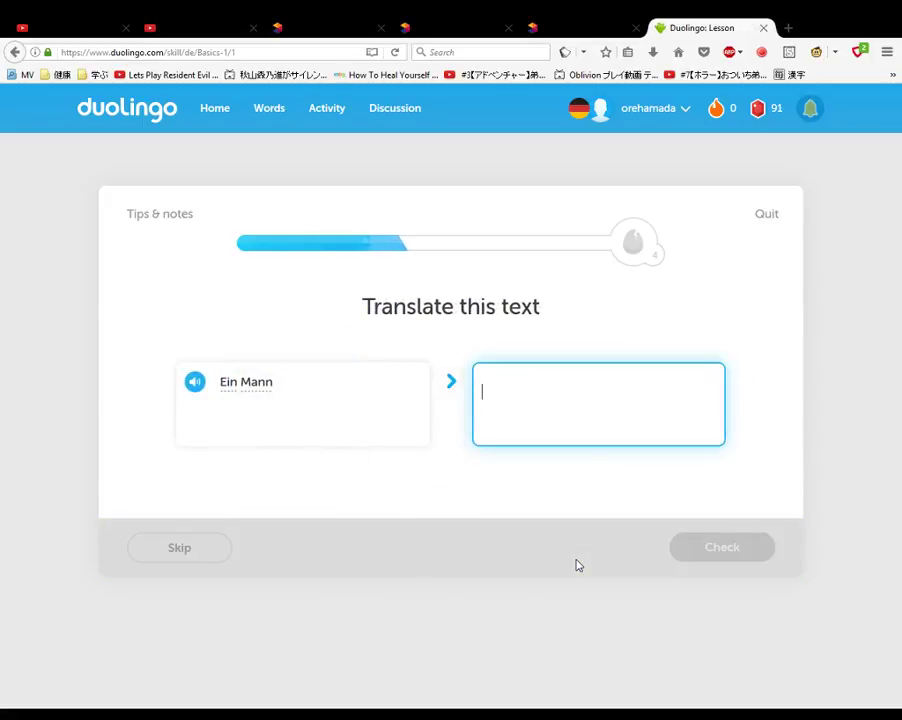
Translate 'Ein Mann', 'Eine Frau' and 'Ich bin ein Junge', then give 'junge' for boy.
text(a man)
key(Return)
key(Return)
text(a woman)
key(Return)
key(Return)
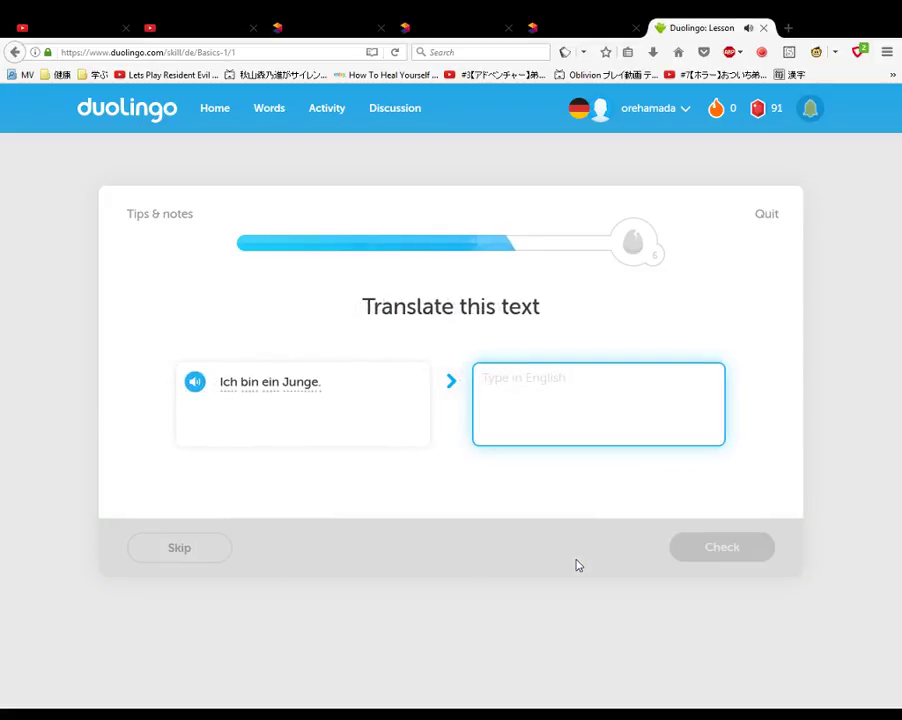
text(I am a boy)
key(Return)
key(Return)
text(junge)
key(Return)
key(Return)
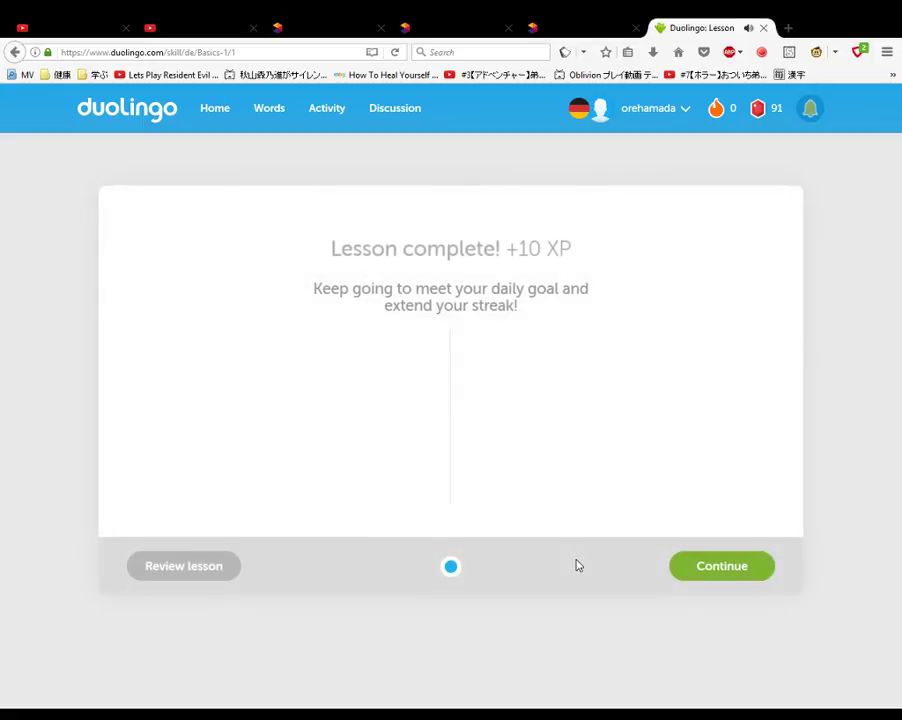
Continue past the Lesson complete summary back to the Basics 1 skill page.
key(Return)
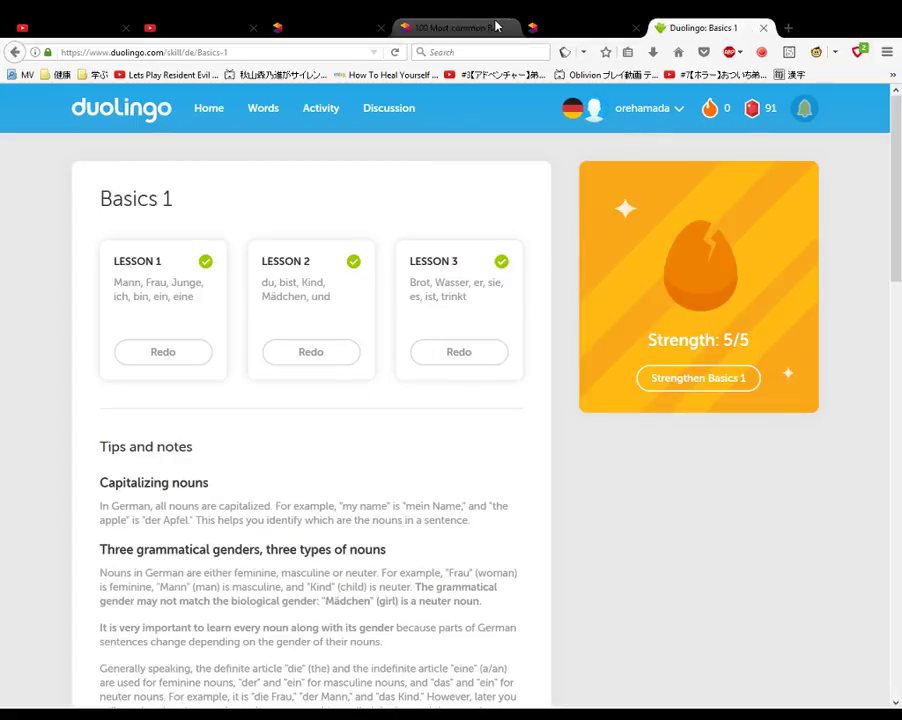